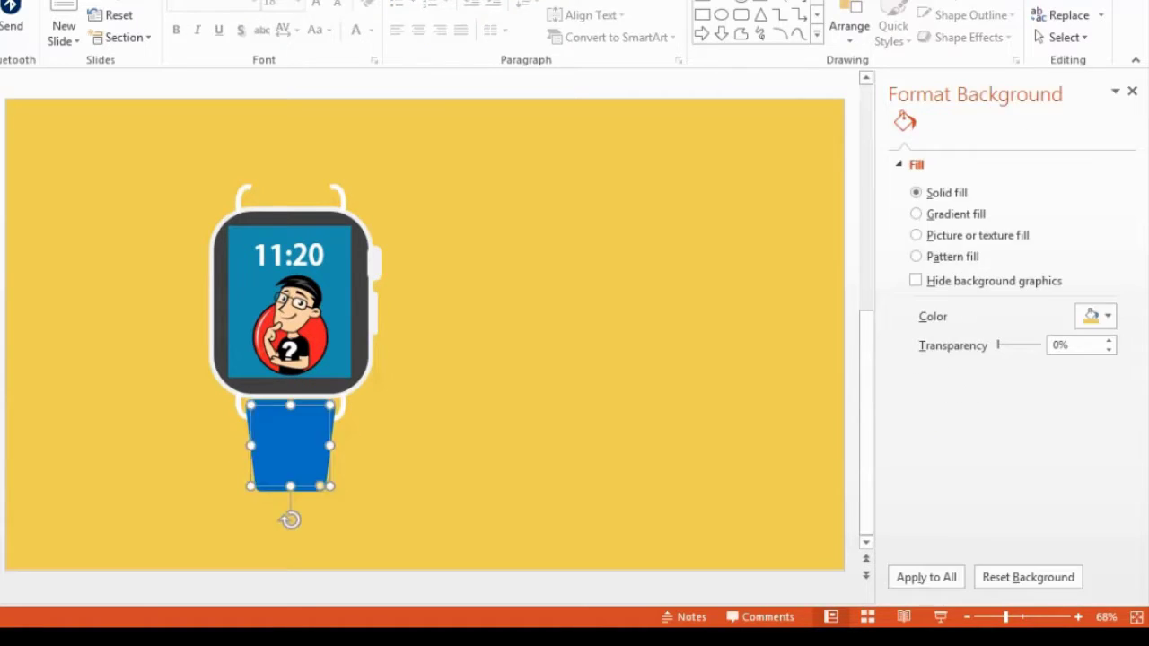
# - Duplicate the blue strap below the watch, turn the copy upside down and place it above the watch case
pyautogui.hotkey('ctrl', 'c')
pyautogui.hotkey('ctrl', 'v')
pyautogui.moveTo(290, 447); pyautogui.dragTo(480, 274)
pyautogui.moveTo(481, 347); pyautogui.dragTo(478, 201)
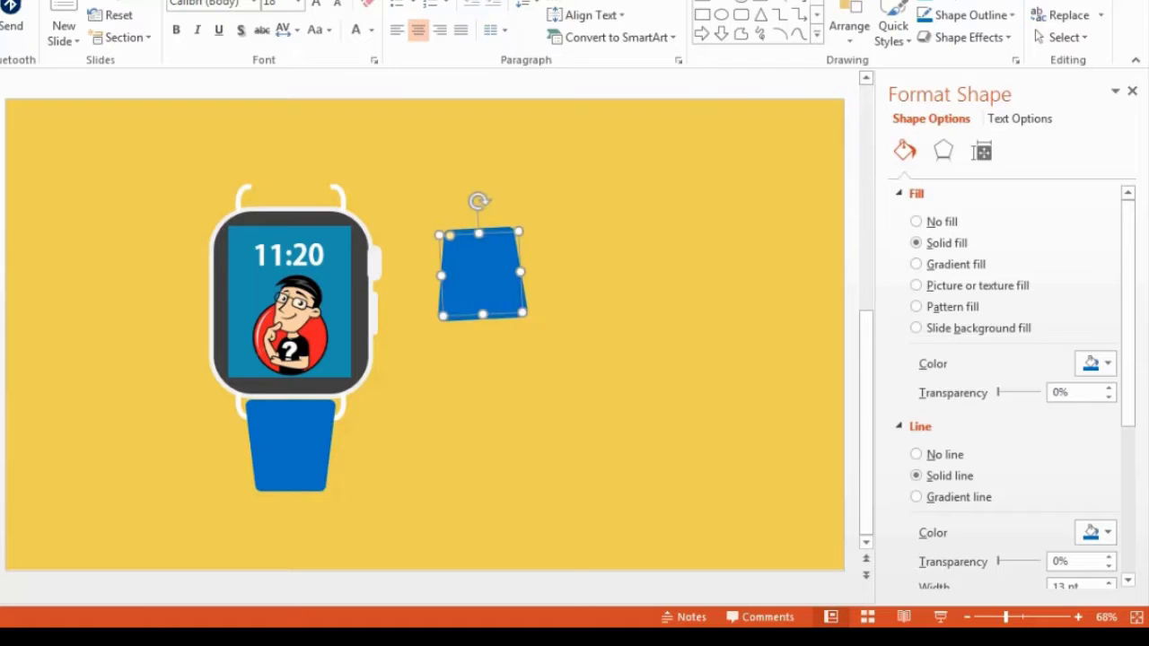
pyautogui.moveTo(482, 273); pyautogui.dragTo(290, 162)
pyautogui.press('Escape')
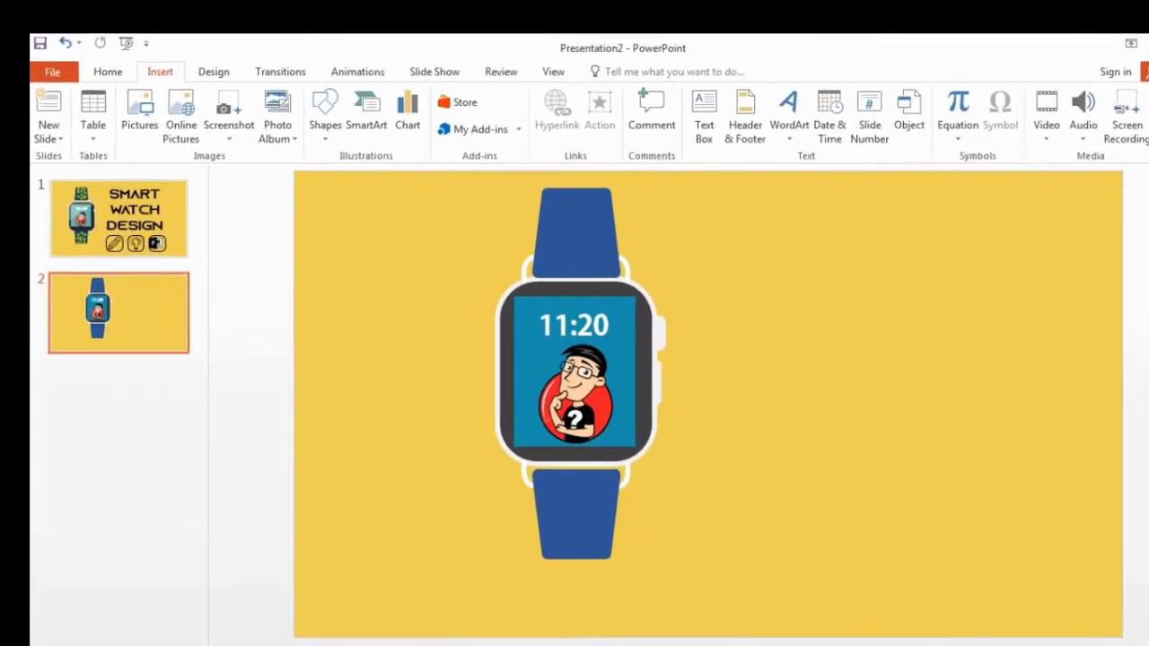
# - Draw a small donut shape, about 0.28" high and 0.25" wide, near the lower-left corner of the upper strap
pyautogui.click(325, 112)
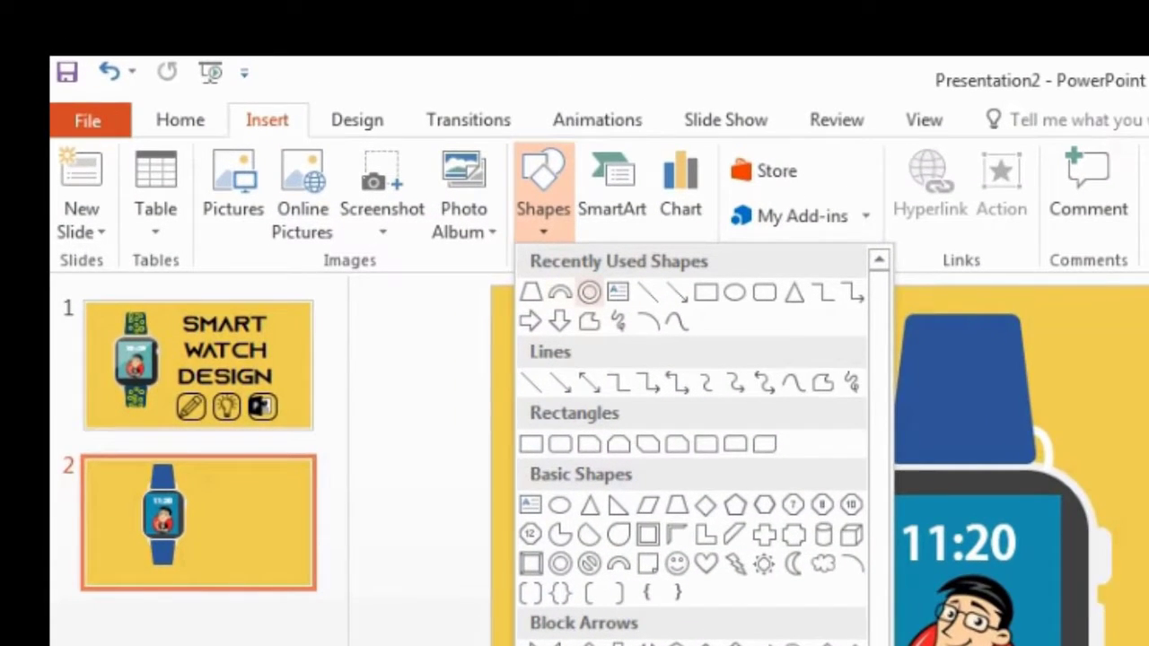
pyautogui.click(589, 292)
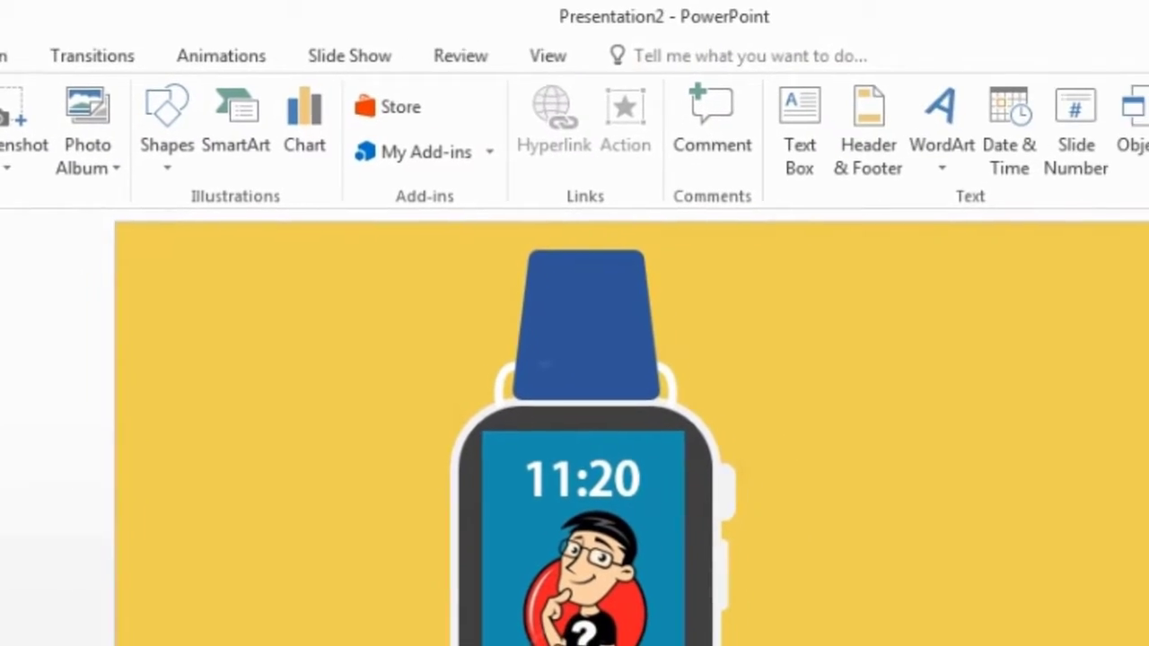
pyautogui.moveTo(917, 427); pyautogui.dragTo(937, 455)
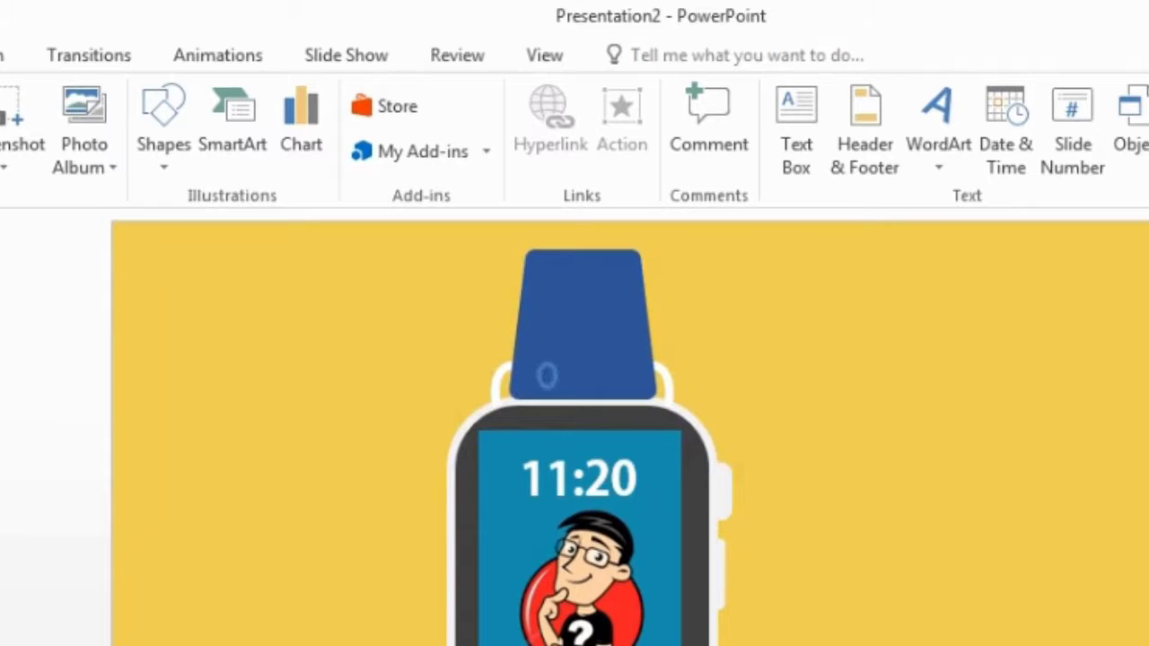
pyautogui.moveTo(558, 388)
pyautogui.mouseDown()
pyautogui.moveTo(558, 378)
pyautogui.moveTo(561, 387)
pyautogui.mouseUp()
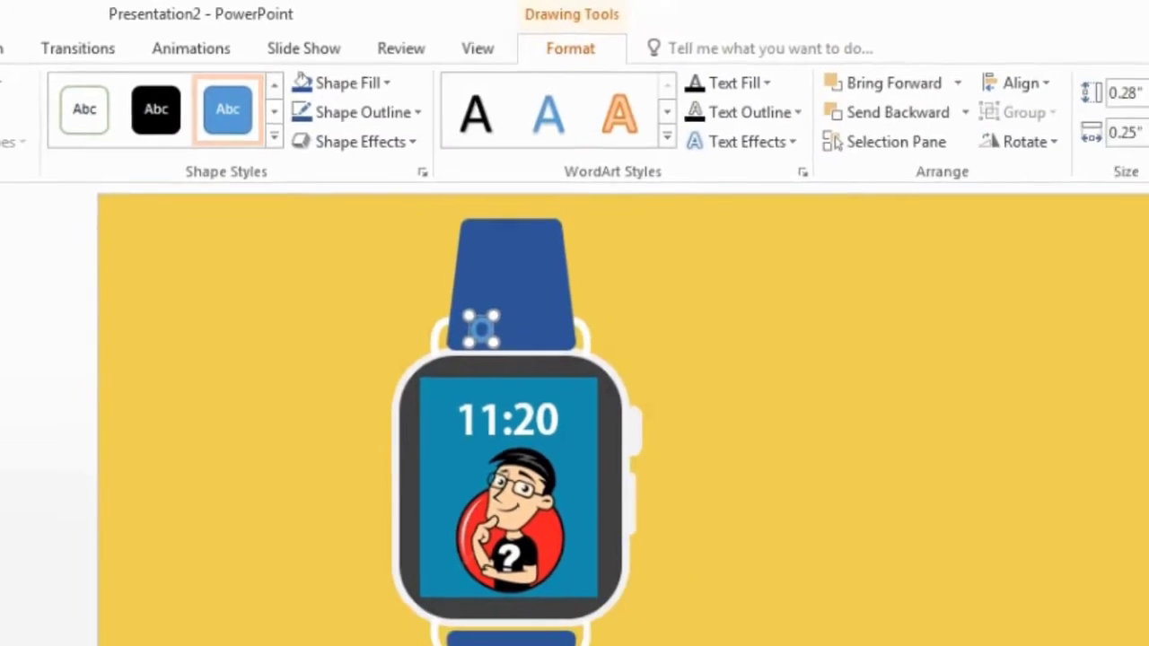
# - Remove the donut's outline, fill it with standard yellow and widen it to 0.28"
pyautogui.rightClick(549, 376)
pyautogui.click(479, 202)
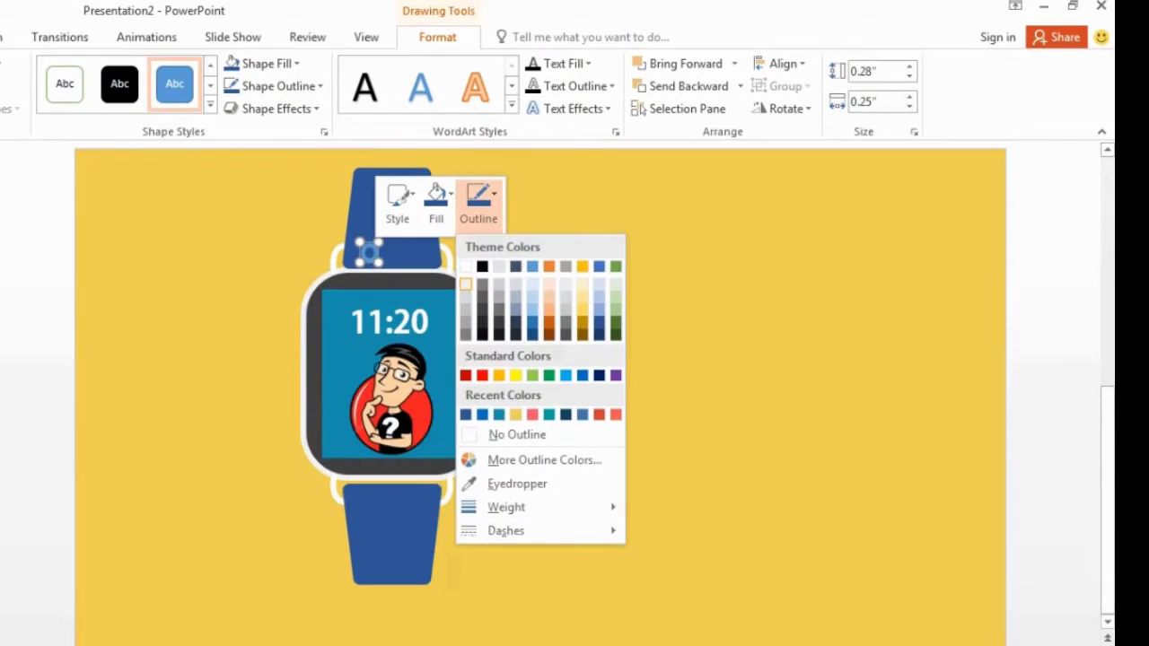
pyautogui.click(507, 434)
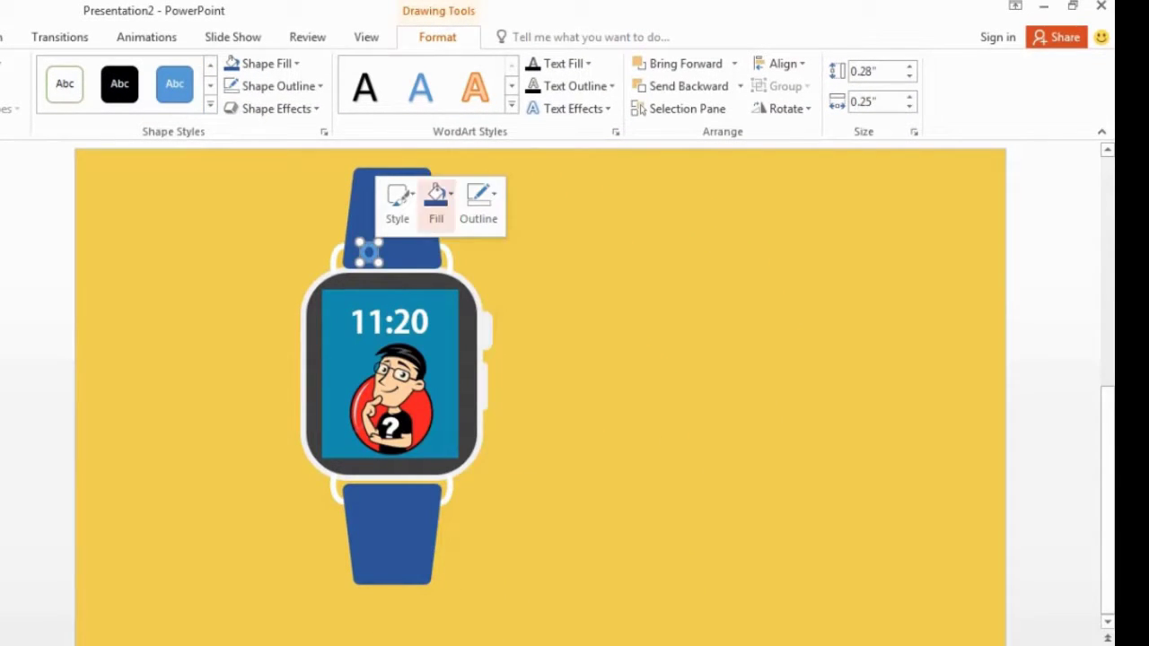
pyautogui.click(437, 202)
pyautogui.click(478, 375)
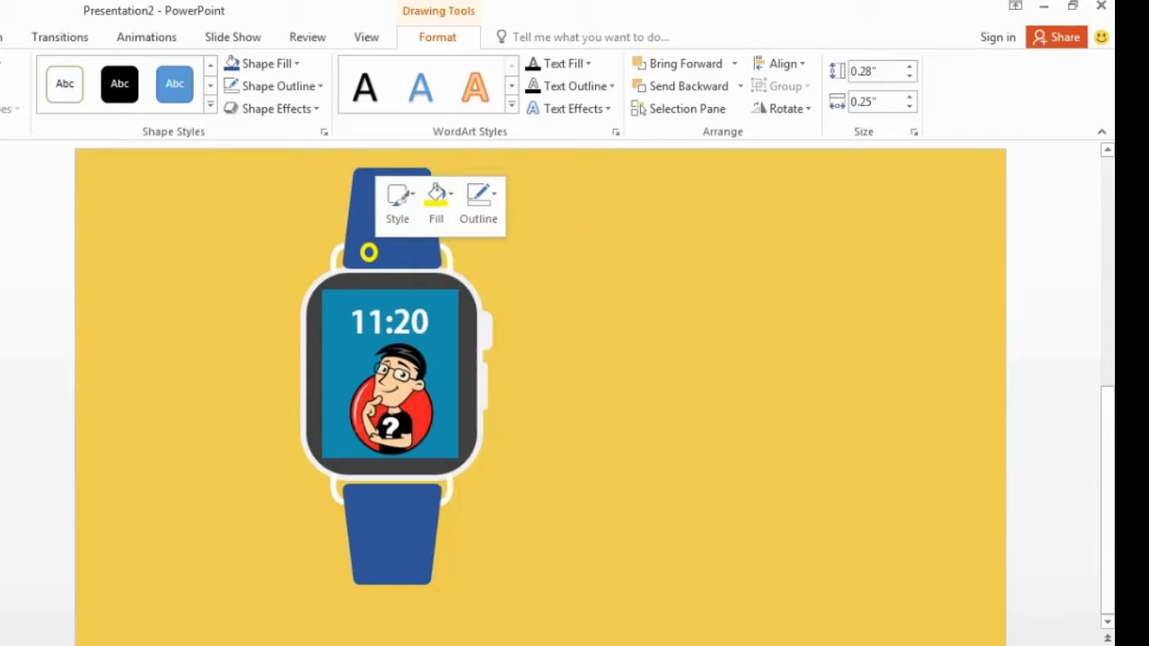
pyautogui.press('Escape')
pyautogui.click(368, 251)
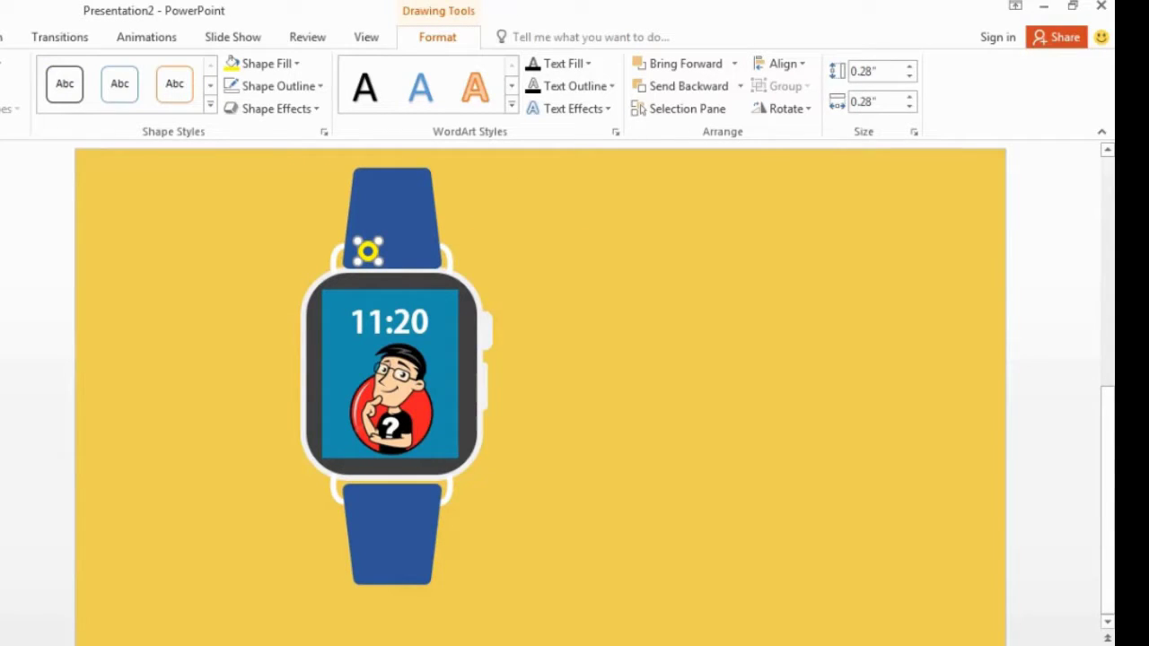
pyautogui.press('Escape')
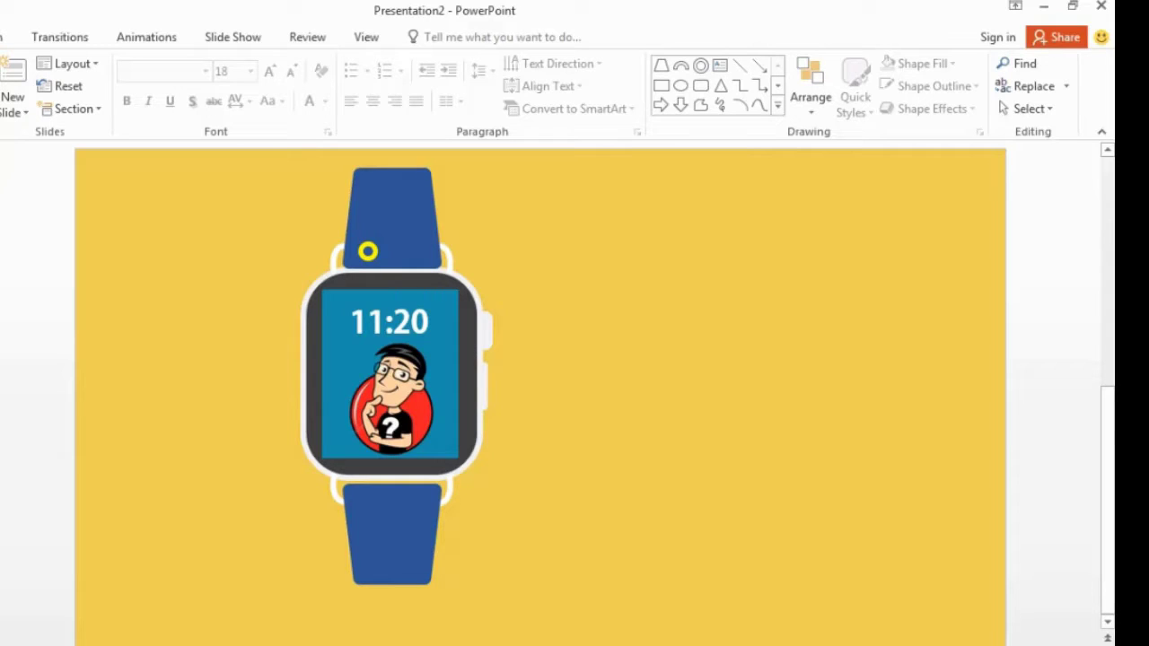
# - Copy the yellow ring and arrange three rings in a V across the lower end of the upper strap
pyautogui.moveTo(368, 251)
pyautogui.mouseDown()
pyautogui.moveTo(392, 255)
pyautogui.moveTo(412, 242)
pyautogui.moveTo(369, 243)
pyautogui.mouseUp()
pyautogui.hotkey('ctrl', 'v')
pyautogui.hotkey('ctrl', 'd')
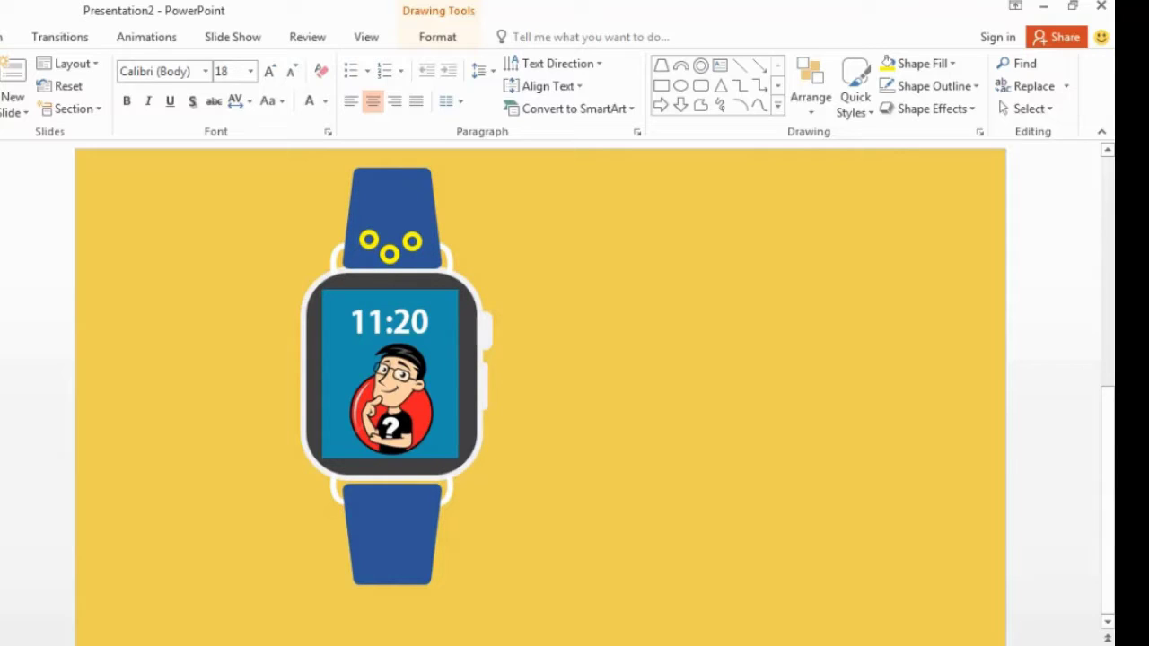
# - Add four more copies of the yellow ring to form a seven-ring pattern on the upper strap
pyautogui.click(368, 242)
pyautogui.hotkey('ctrl', 'd')
pyautogui.moveTo(380, 254)
pyautogui.mouseDown()
pyautogui.moveTo(390, 231)
pyautogui.moveTo(369, 220)
pyautogui.moveTo(415, 226)
pyautogui.moveTo(392, 206)
pyautogui.mouseUp()
pyautogui.hotkey('ctrl', 'd')
pyautogui.hotkey('ctrl', 'd')
pyautogui.click(387, 225)
pyautogui.click(383, 222)
pyautogui.hotkey('ctrl', 'c')
pyautogui.hotkey('ctrl', 'v')
pyautogui.click(497, 320)
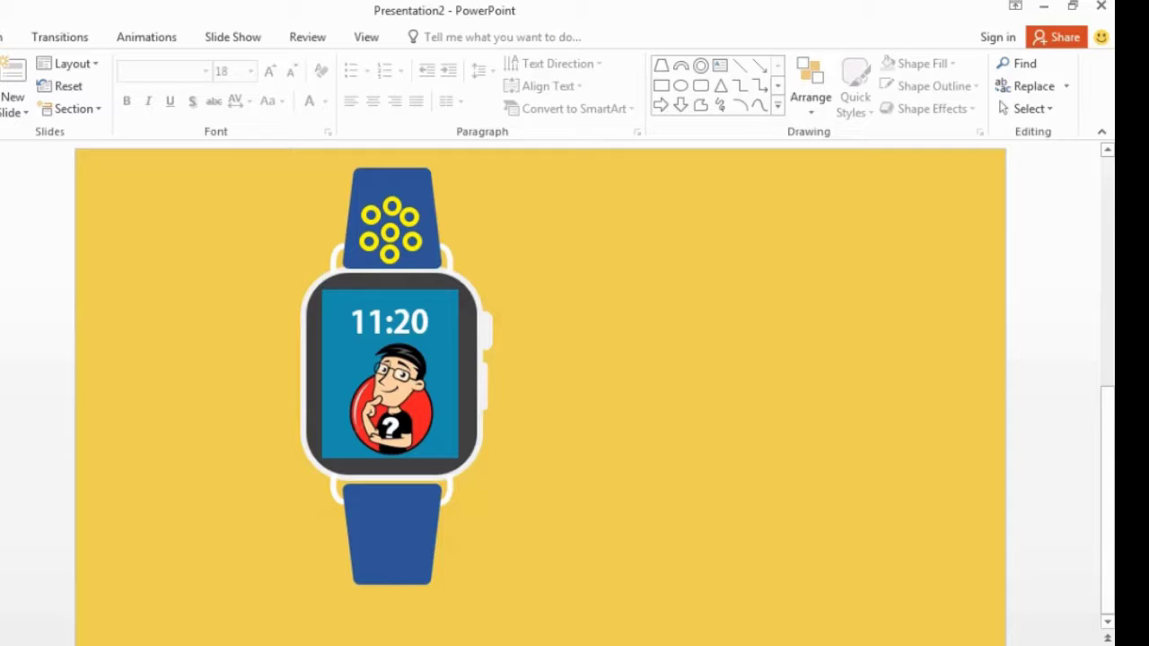
# - Paste a copy of the seven-ring pattern and place it on the lower strap
pyautogui.click(392, 533)
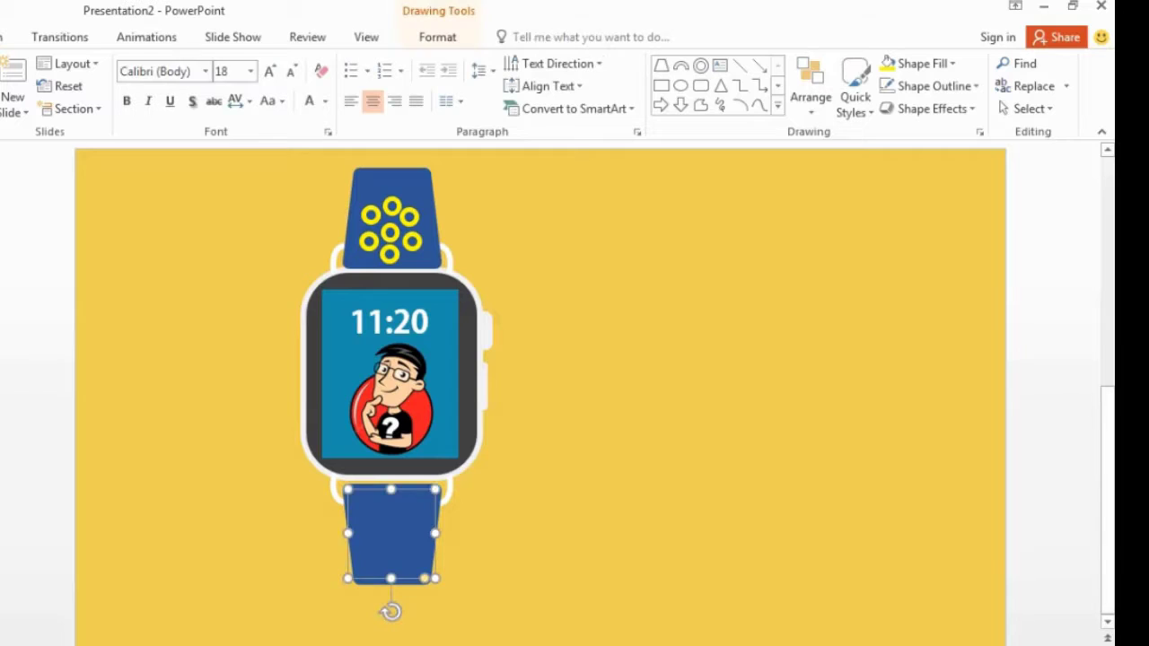
pyautogui.hotkey('ctrl', 'v')
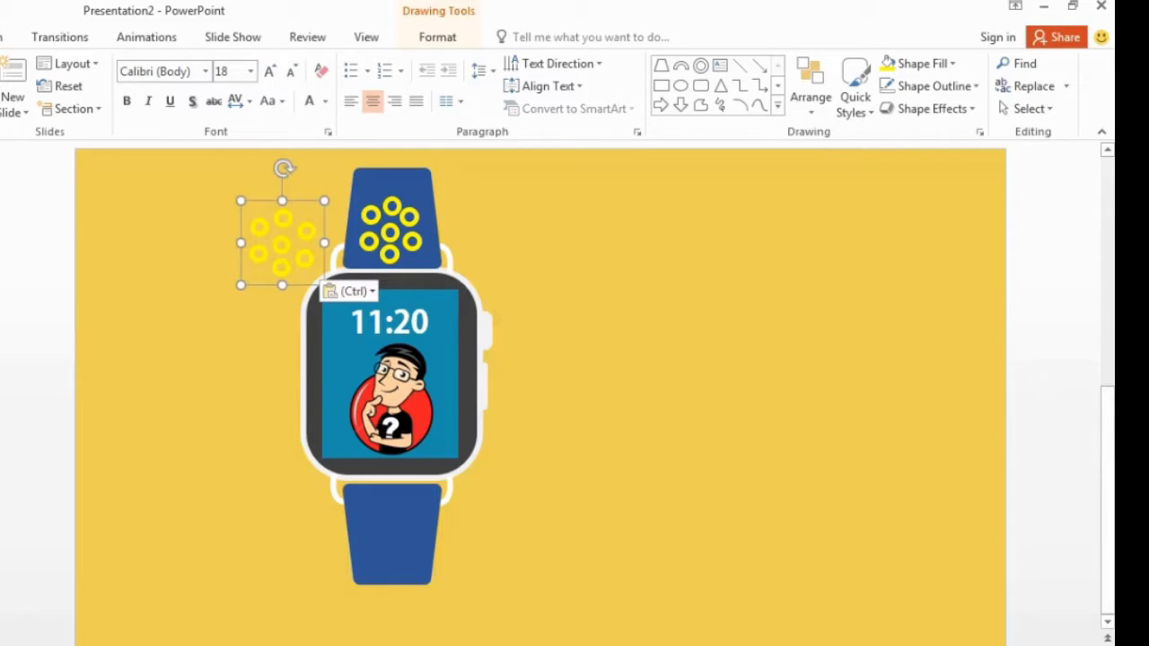
pyautogui.moveTo(282, 242); pyautogui.dragTo(391, 526)
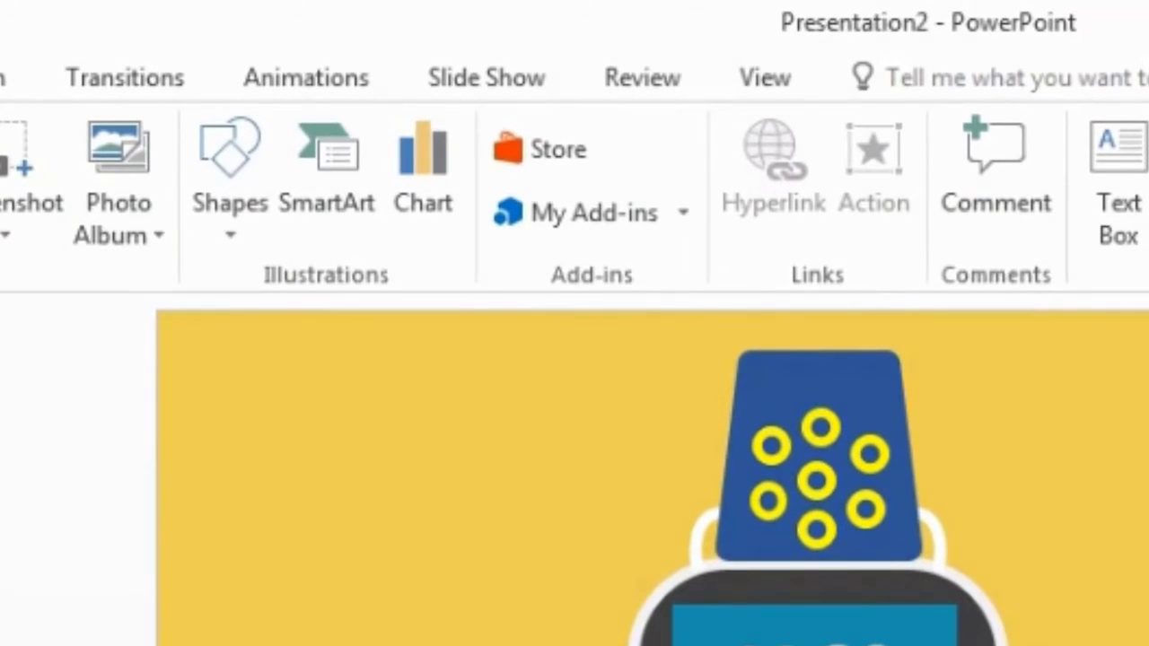
# - Draw a small block arc near the top of the upper strap and set it aside on the empty background
pyautogui.click(230, 204)
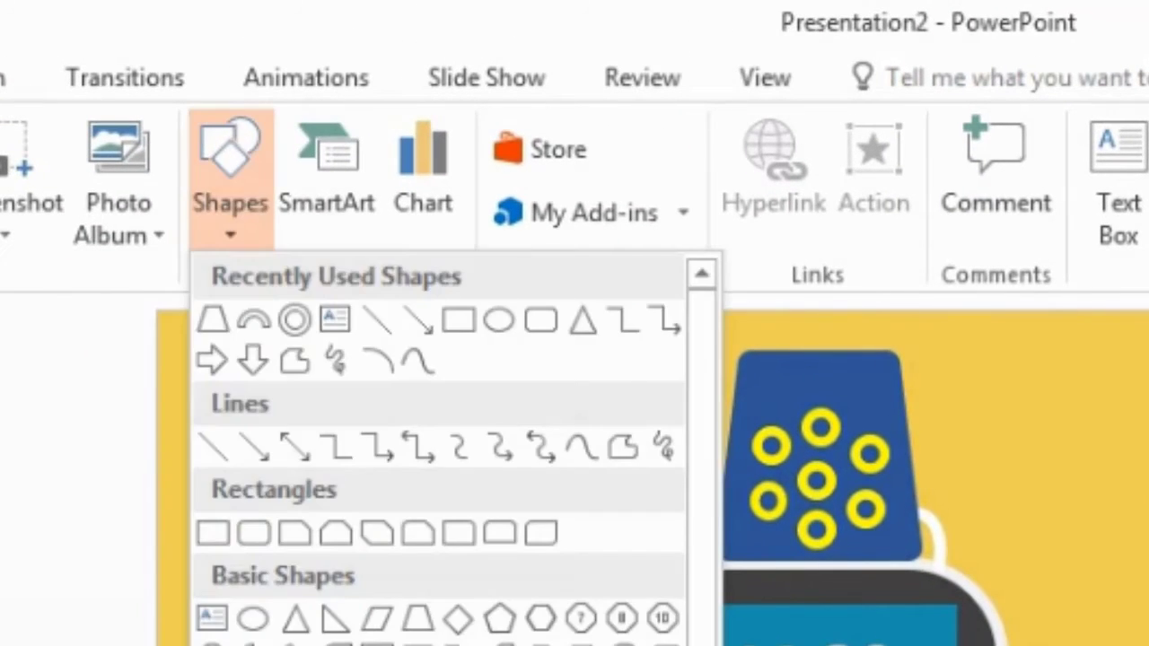
pyautogui.click(253, 318)
pyautogui.moveTo(852, 364); pyautogui.dragTo(890, 402)
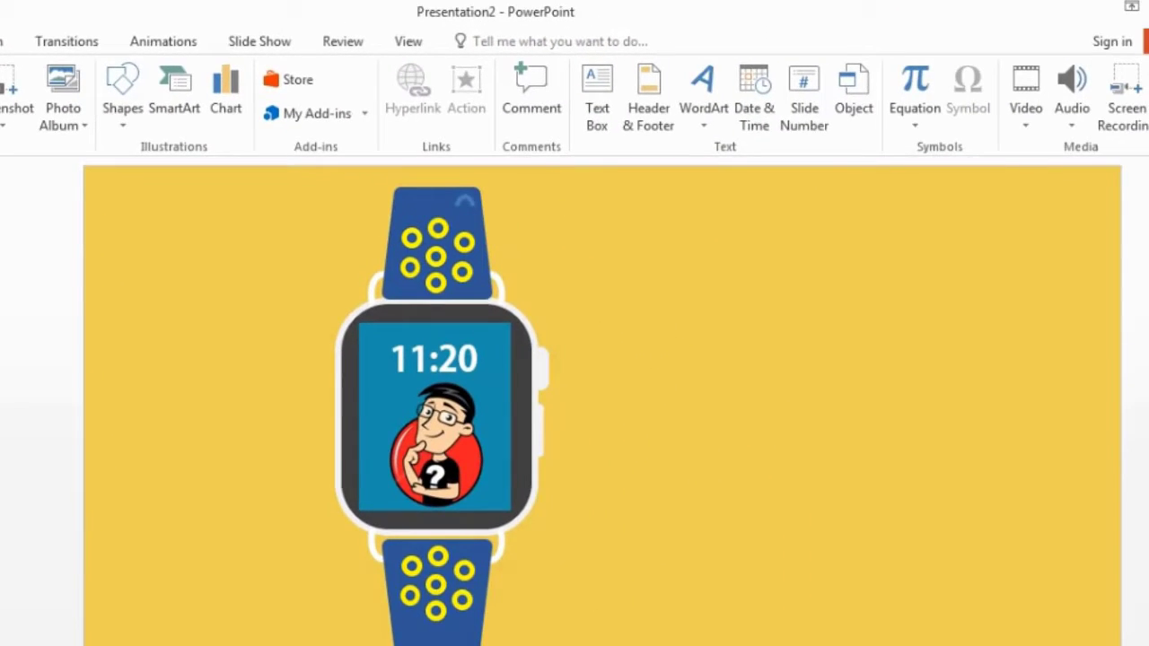
pyautogui.moveTo(464, 201); pyautogui.dragTo(602, 248)
# - Paste two more copies of the yellow ring and place them near the upper strap's top-left and top-right corners
pyautogui.doubleClick(464, 242)
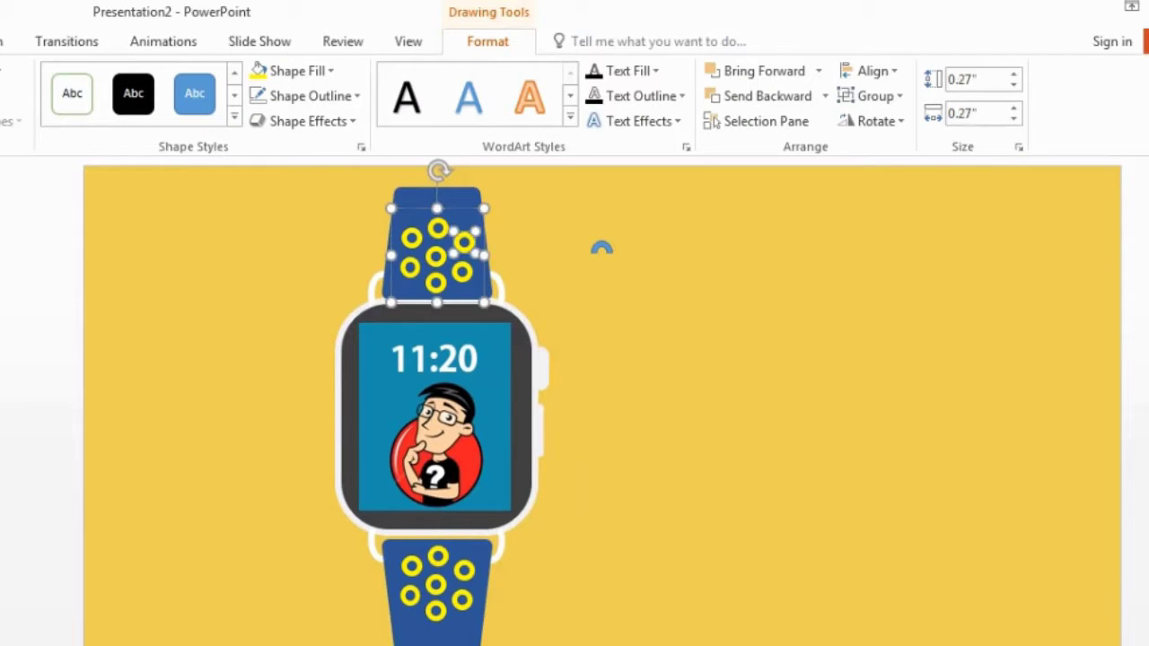
pyautogui.hotkey('ctrl', 'v')
pyautogui.moveTo(475, 254); pyautogui.dragTo(462, 212)
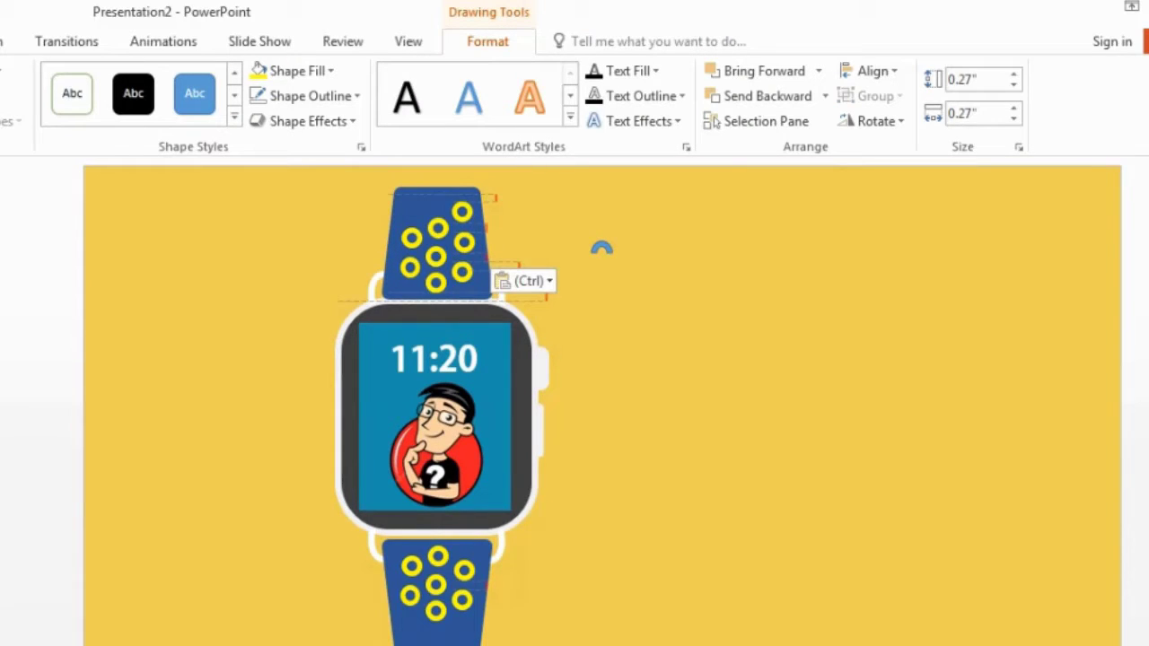
pyautogui.hotkey('ctrl', 'v')
pyautogui.press('Left')
pyautogui.press('Left')
pyautogui.press('Left')
pyautogui.press('Left')
pyautogui.press('Left')
pyautogui.press('Left')
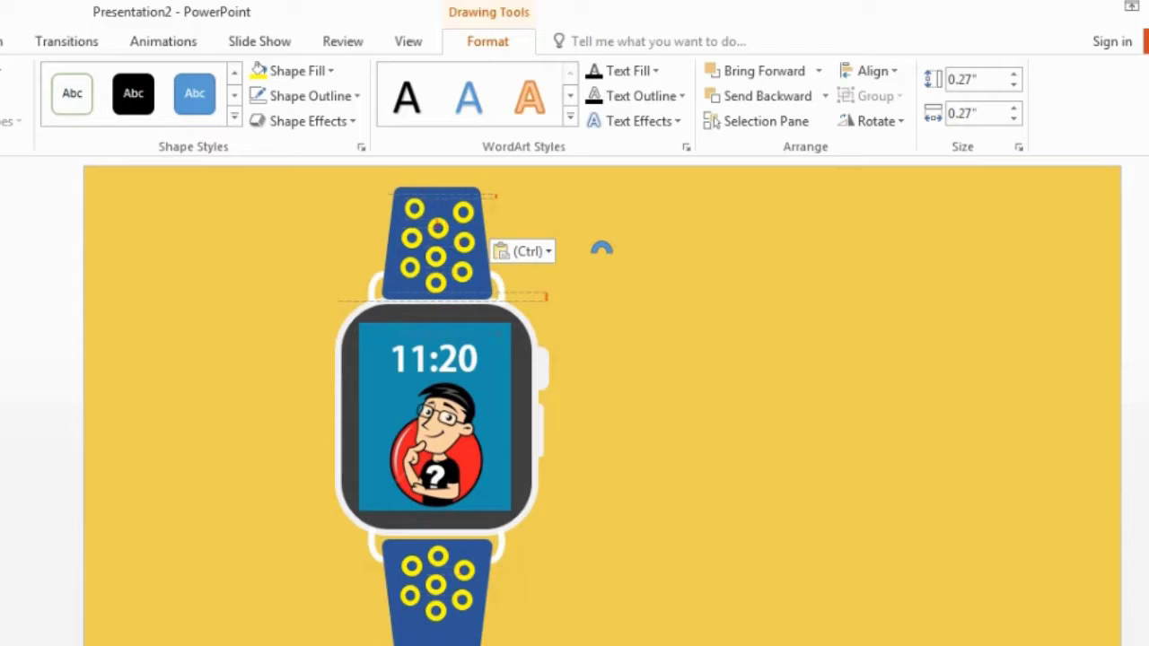
pyautogui.moveTo(414, 209); pyautogui.dragTo(415, 208)
# - Flip the block arc vertically, give it a yellow fill without outline and place it at the upper strap's top edge
pyautogui.moveTo(601, 248); pyautogui.dragTo(439, 200)
pyautogui.click(872, 120)
pyautogui.click(913, 227)
pyautogui.rightClick(434, 207)
pyautogui.click(554, 155)
pyautogui.click(507, 154)
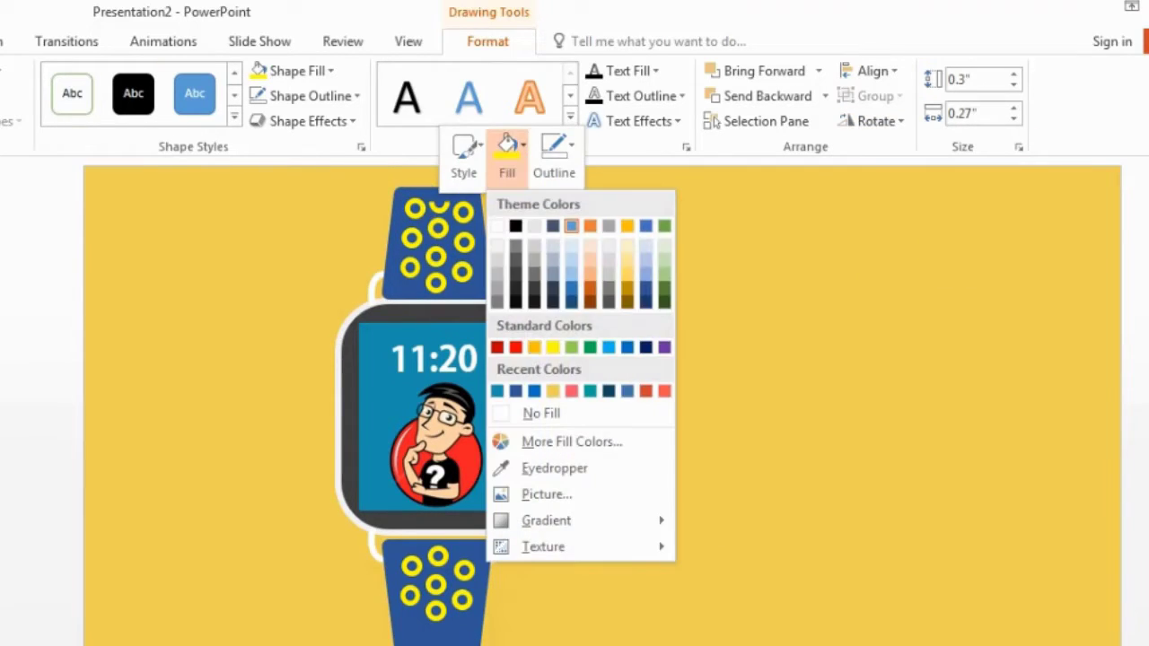
pyautogui.click(552, 346)
pyautogui.moveTo(439, 206); pyautogui.dragTo(439, 190)
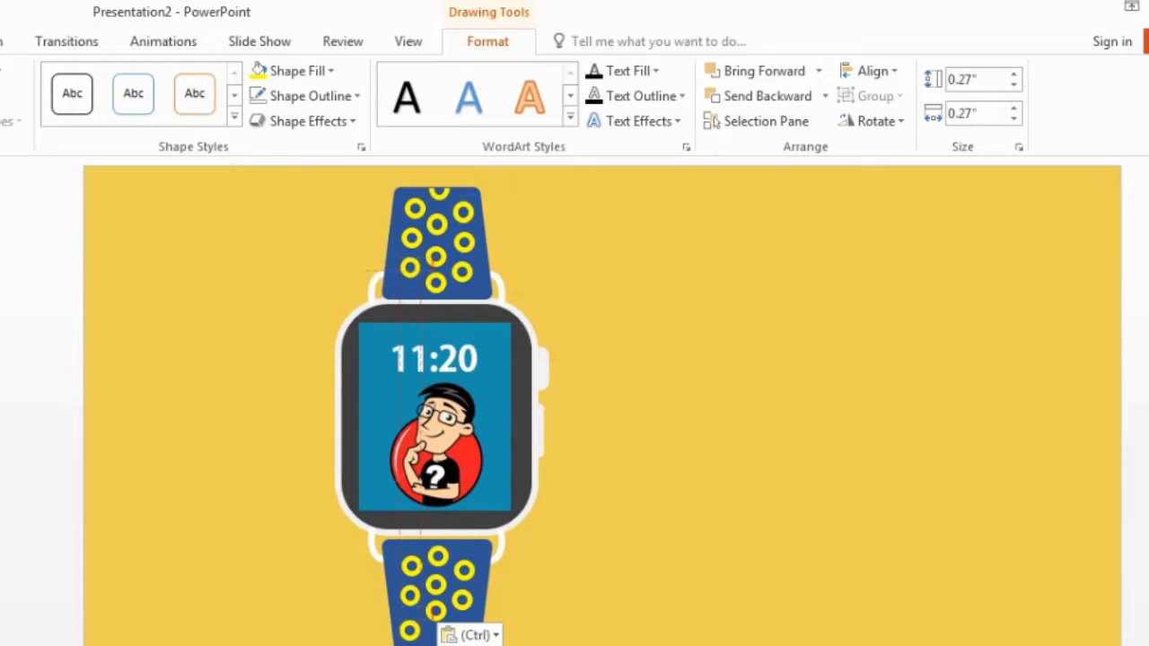
# - Complete the lower strap's pattern with two more rings and a vertically flipped copy of the yellow arc at its bottom edge
pyautogui.moveTo(410, 631); pyautogui.dragTo(460, 634)
pyautogui.hotkey('ctrl', 'v')
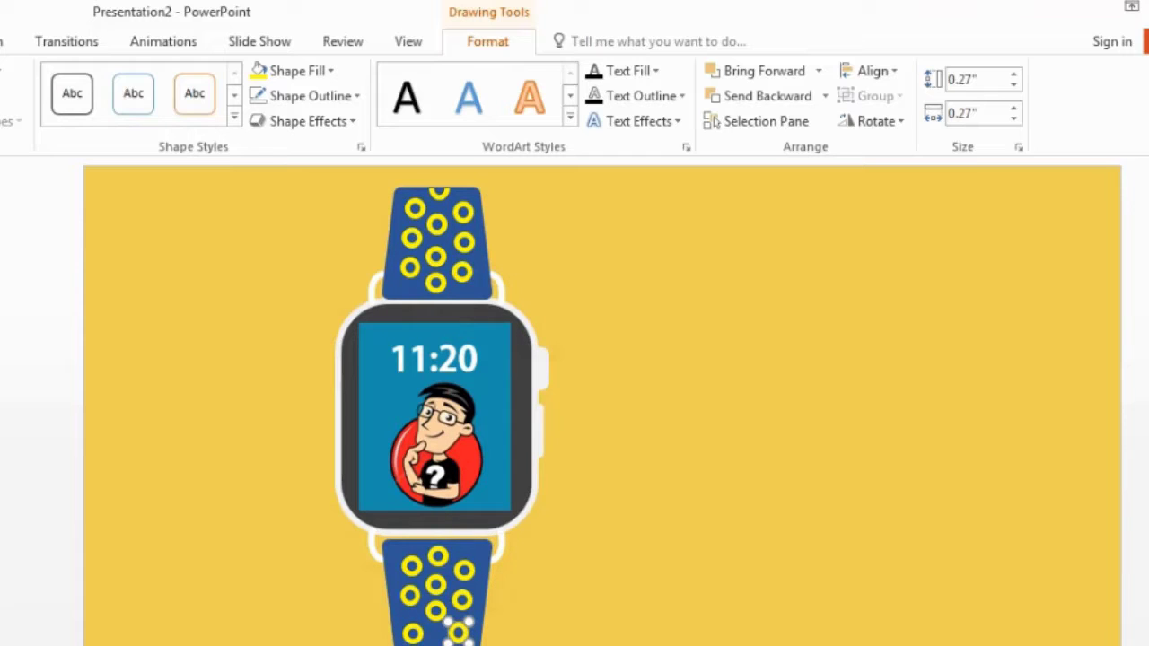
pyautogui.click(439, 193)
pyautogui.hotkey('ctrl', 'c')
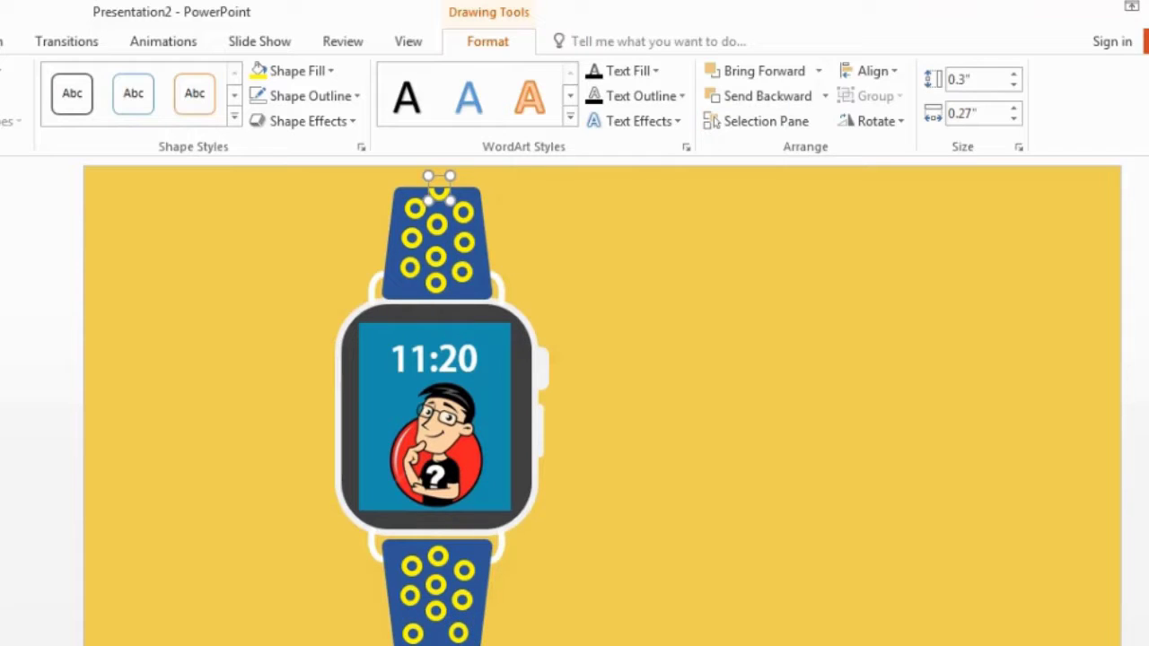
pyautogui.hotkey('ctrl', 'v')
pyautogui.click(872, 122)
pyautogui.click(904, 201)
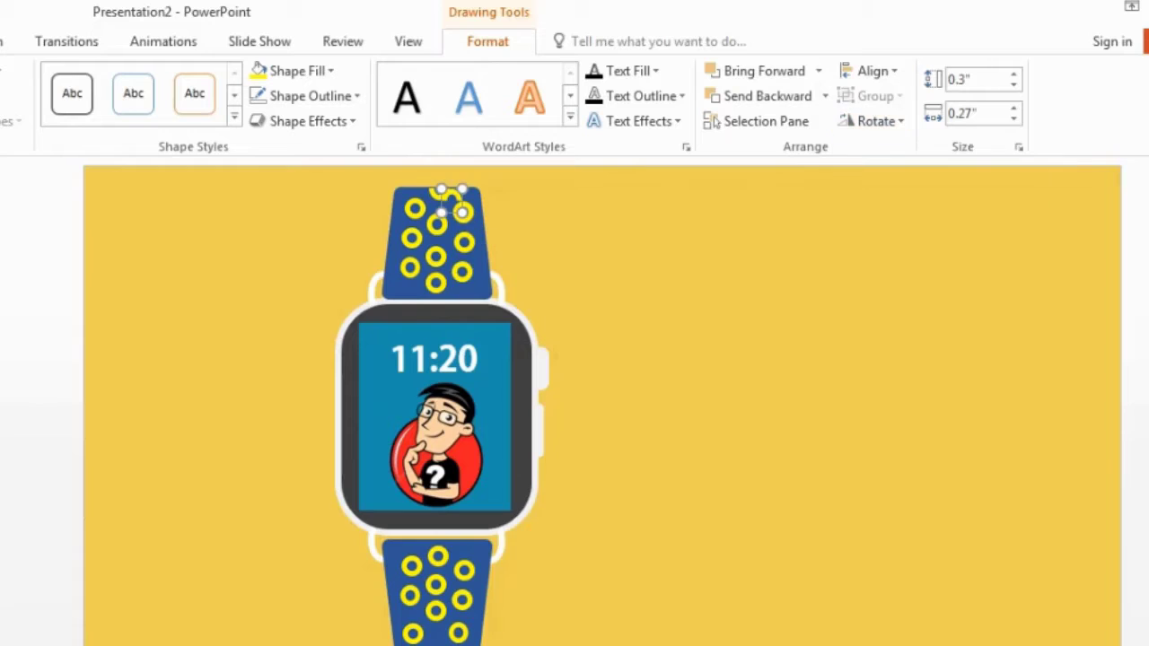
pyautogui.moveTo(438, 641); pyautogui.dragTo(438, 644)
pyautogui.press('Escape')
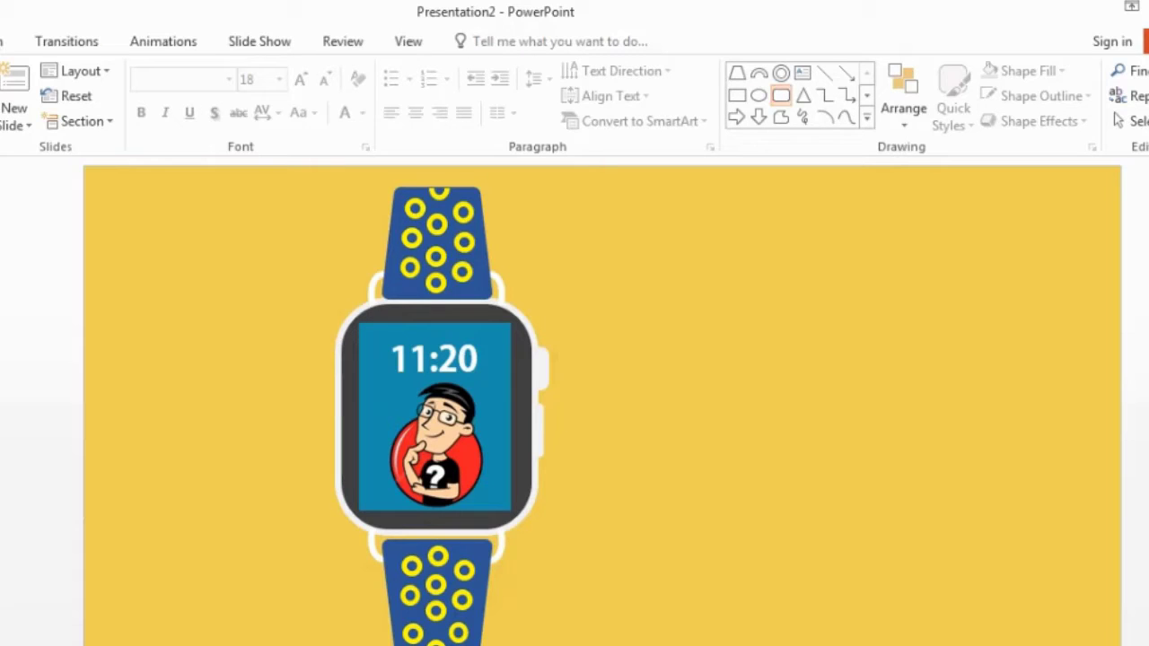
# - Draw a rounded rectangle covering the watch face and give it a white outline
pyautogui.moveTo(749, 222); pyautogui.dragTo(866, 417)
pyautogui.moveTo(863, 337)
pyautogui.mouseDown()
pyautogui.moveTo(617, 416)
pyautogui.moveTo(428, 435)
pyautogui.moveTo(471, 430)
pyautogui.mouseUp()
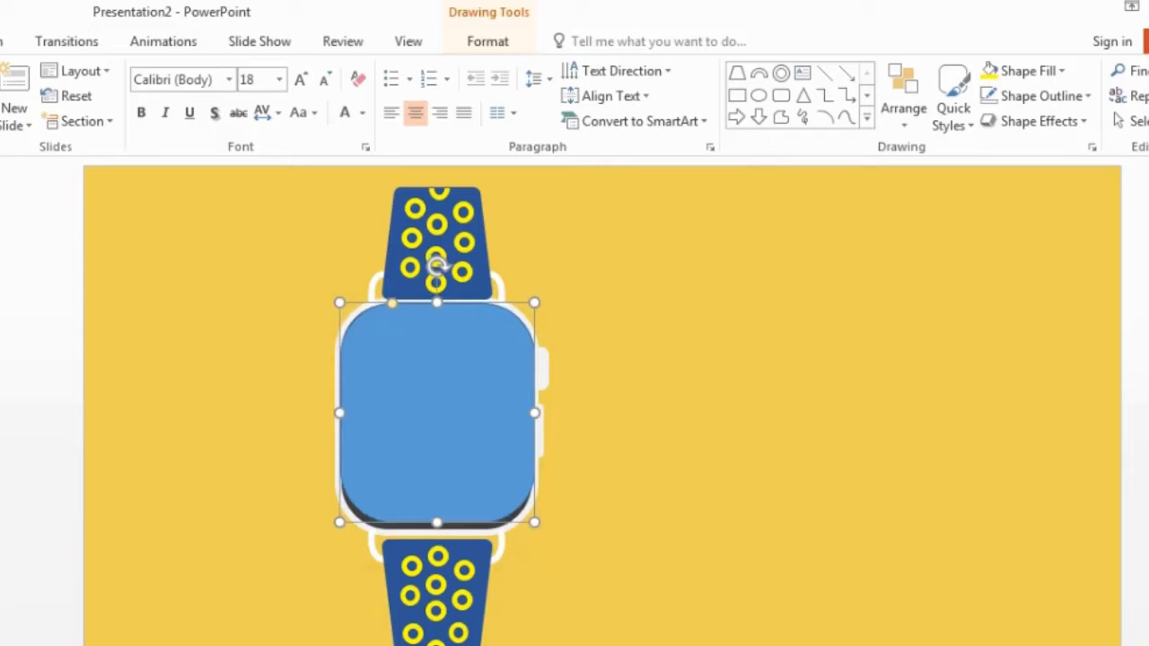
pyautogui.rightClick(401, 369)
pyautogui.click(516, 314)
pyautogui.click(501, 385)
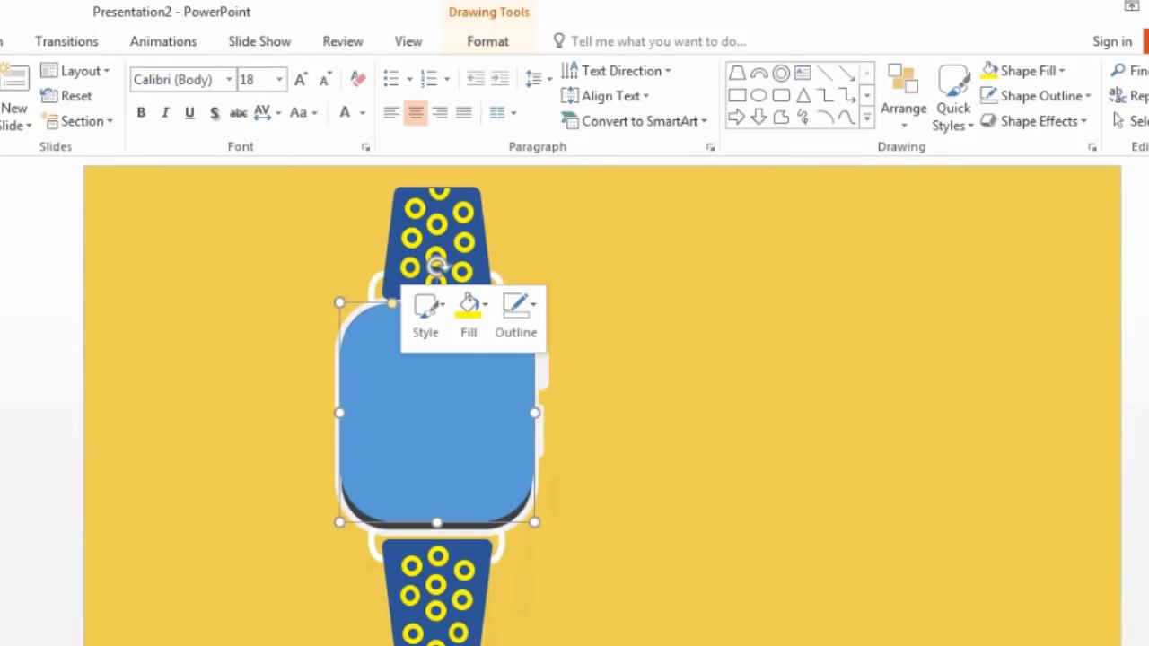
# - Fill the rounded rectangle over the watch face with semi-transparent white
pyautogui.click(469, 314)
pyautogui.click(469, 314)
pyautogui.click(469, 315)
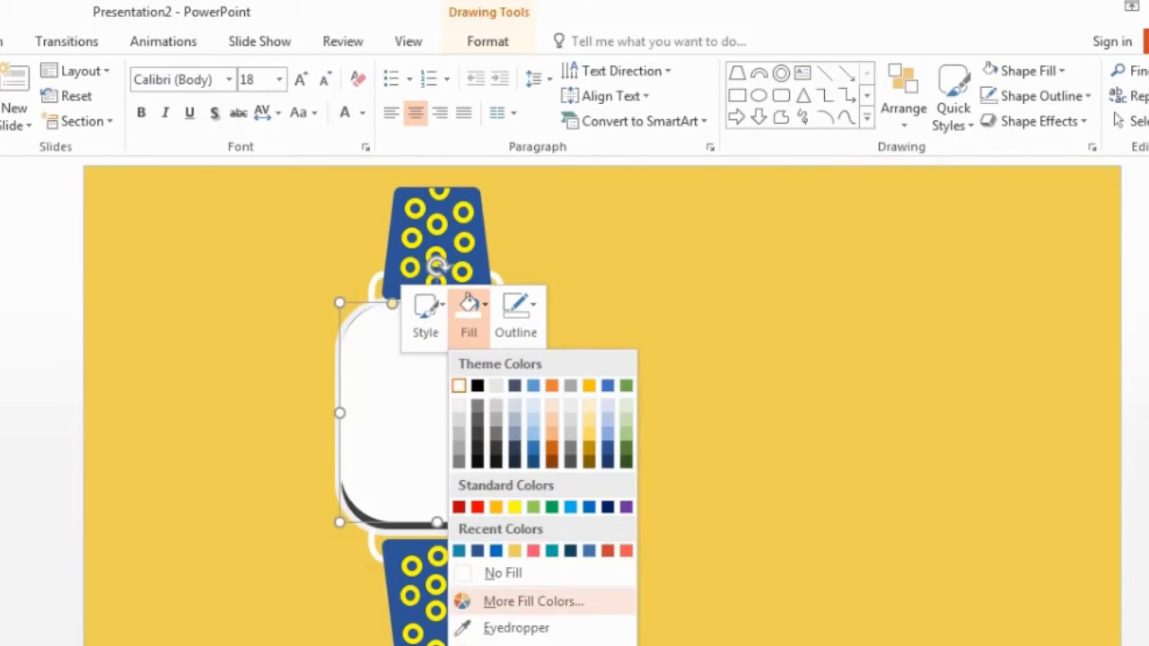
pyautogui.click(533, 602)
pyautogui.click(424, 356)
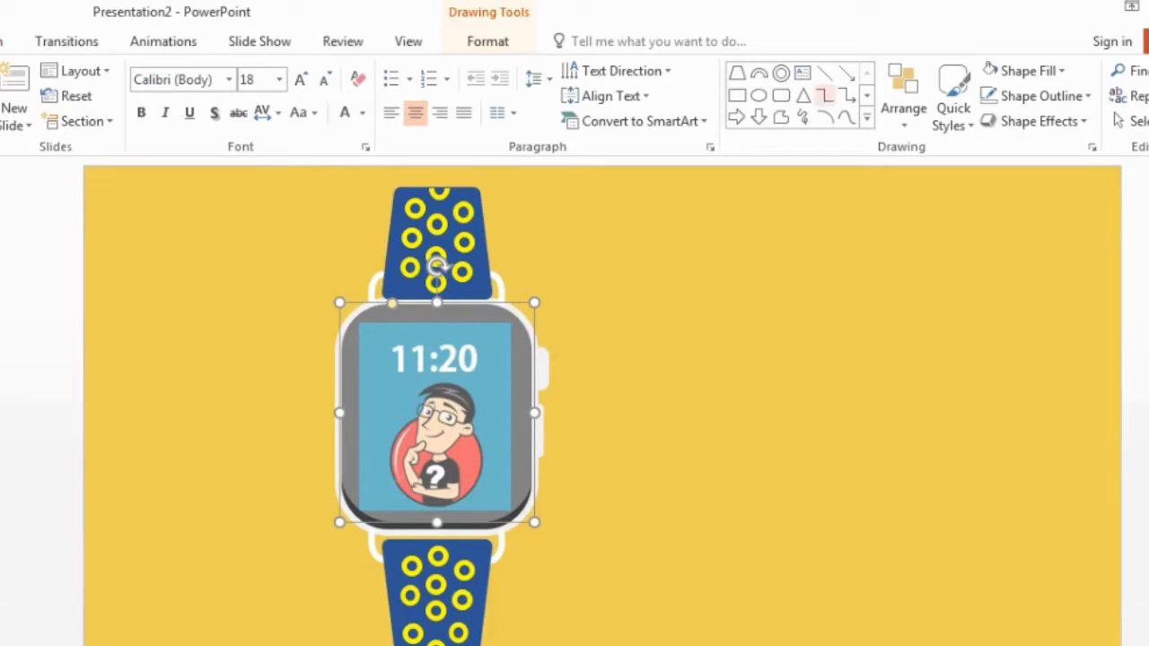
# - Draw a tall rectangle beside the watch, tilt it and place it diagonally across the watch face
pyautogui.click(736, 95)
pyautogui.moveTo(689, 268); pyautogui.dragTo(763, 473)
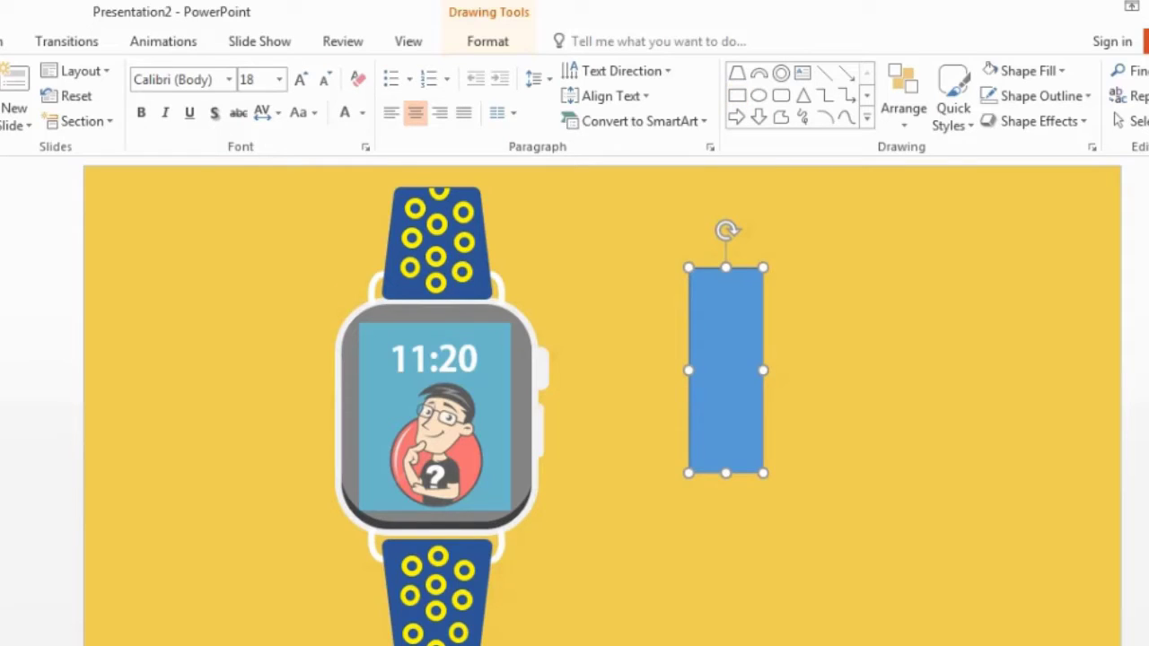
pyautogui.moveTo(726, 230); pyautogui.dragTo(836, 282)
pyautogui.moveTo(726, 370); pyautogui.dragTo(438, 414)
pyautogui.moveTo(518, 350); pyautogui.dragTo(575, 317)
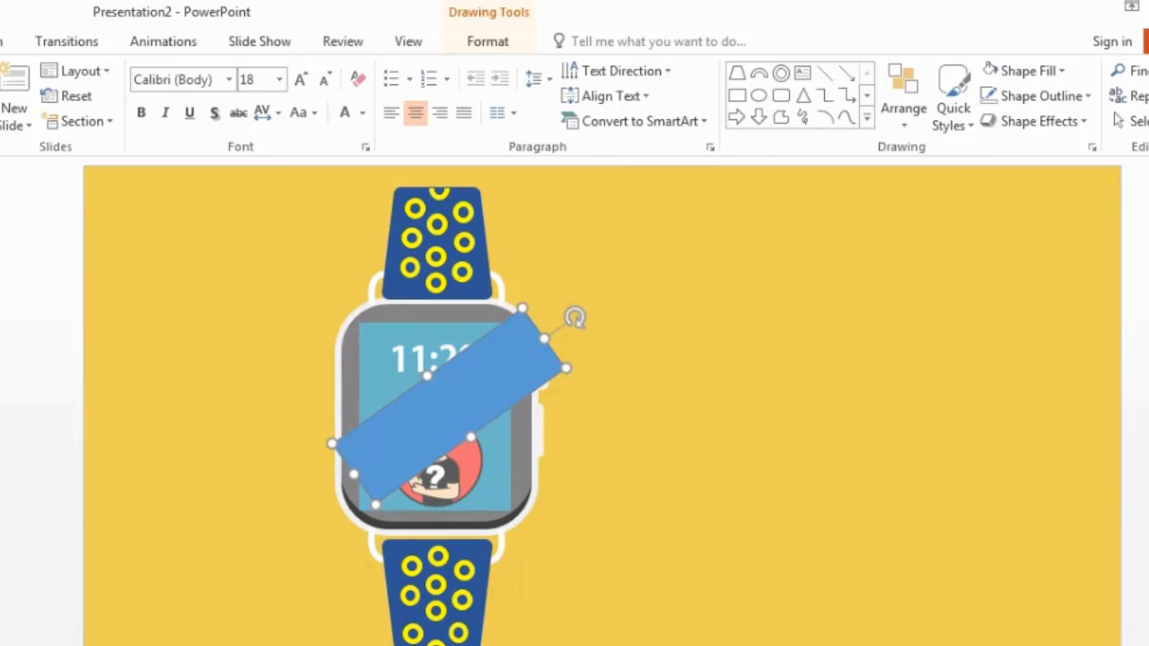
# - Enlarge the tilted rectangle and position it over the lower-right half of the watch face
pyautogui.moveTo(470, 437); pyautogui.dragTo(514, 498)
pyautogui.moveTo(375, 505); pyautogui.dragTo(340, 529)
pyautogui.moveTo(452, 449); pyautogui.dragTo(467, 453)
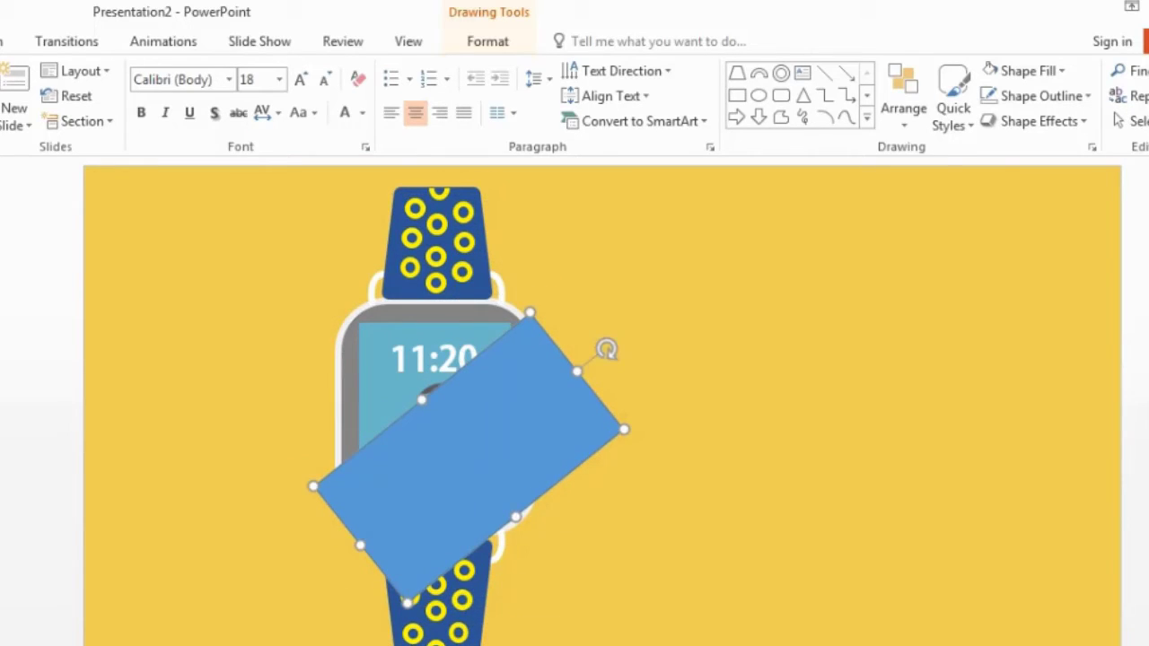
# - Bring the semi-transparent rounded rectangle on the watch face in front of the tilted blue rectangle
pyautogui.keyDown('shift'); pyautogui.click(413, 313); pyautogui.keyUp('shift')
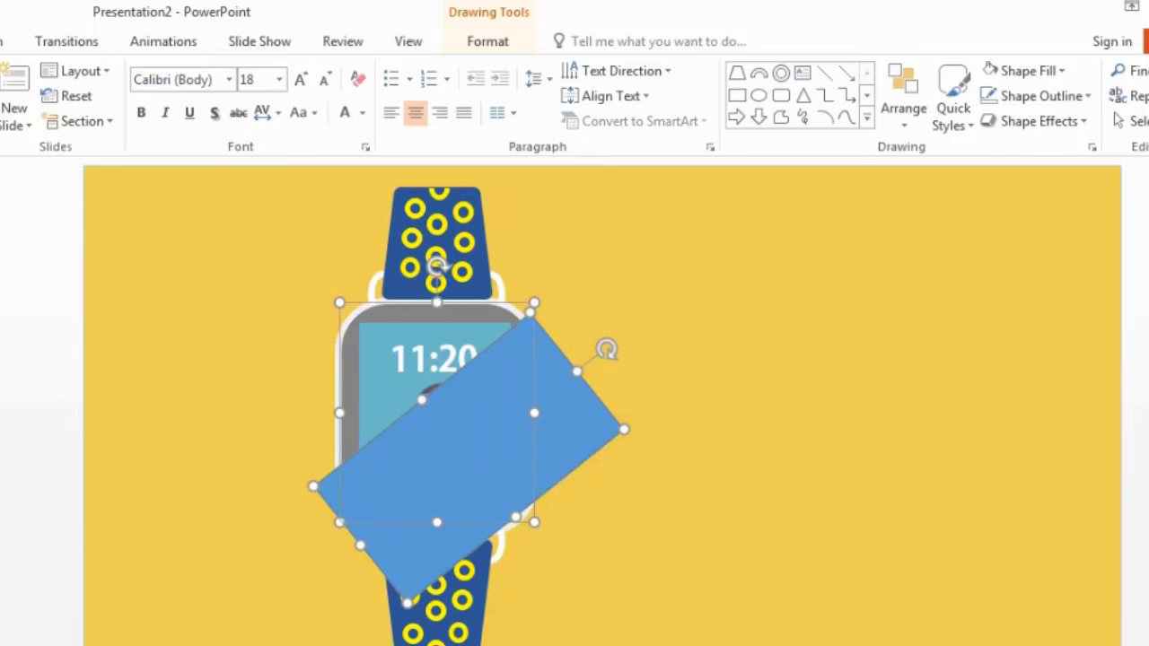
pyautogui.press('Escape')
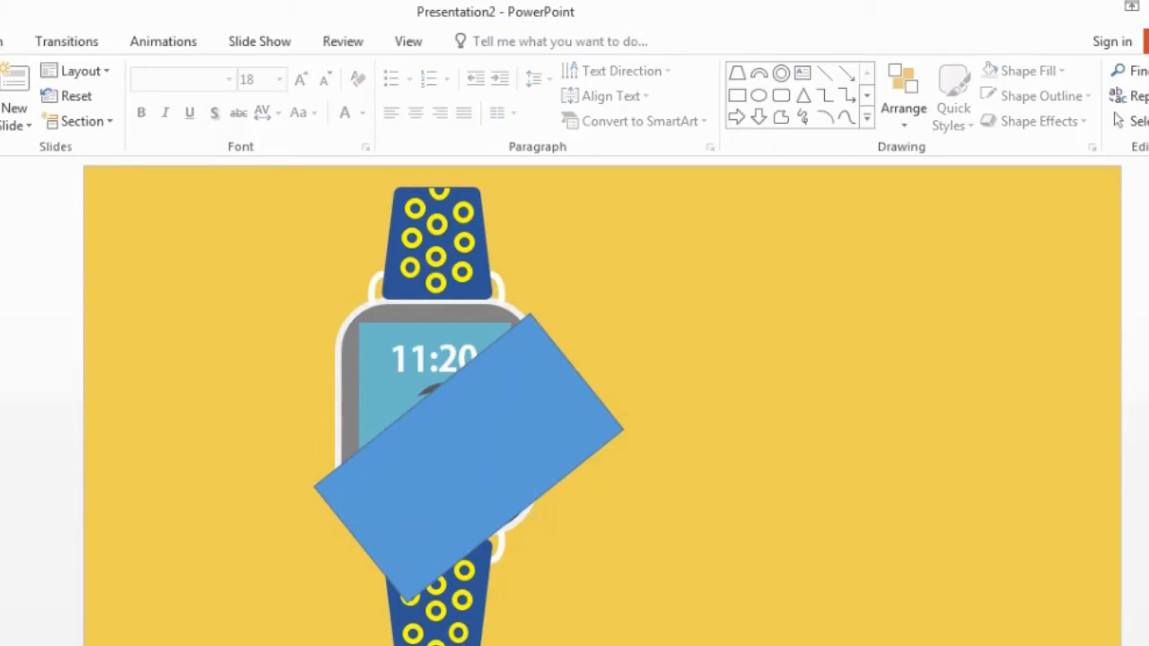
pyautogui.click(388, 328)
pyautogui.rightClick(388, 329)
pyautogui.moveTo(530, 561)
pyautogui.click(639, 562)
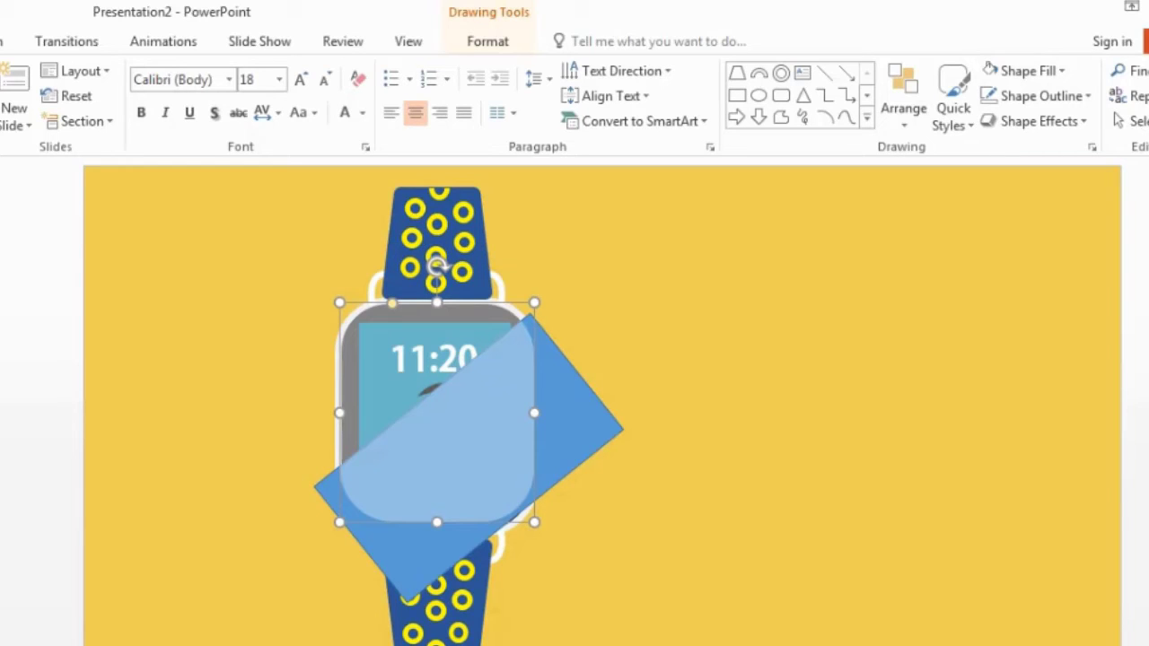
# - Subtract the tilted blue rectangle from the semi-transparent rounded rectangle, leaving a diagonal glare over the watch face's upper-left part
pyautogui.keyDown('shift'); pyautogui.click(574, 431); pyautogui.keyUp('shift')
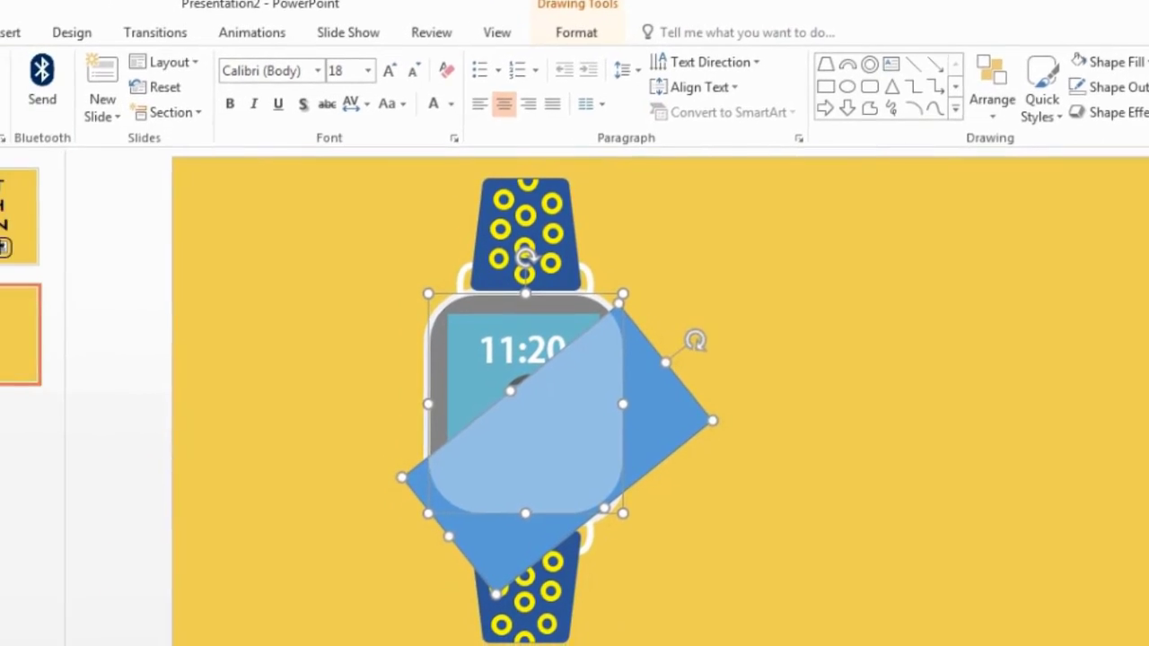
pyautogui.click(487, 41)
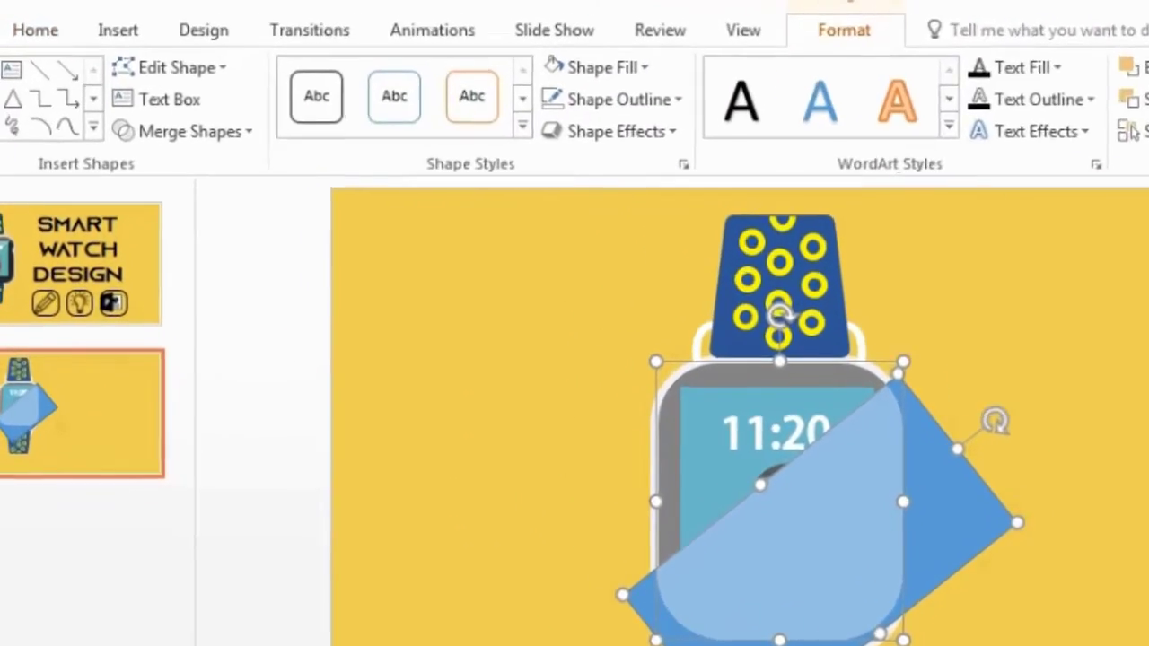
pyautogui.click(190, 131)
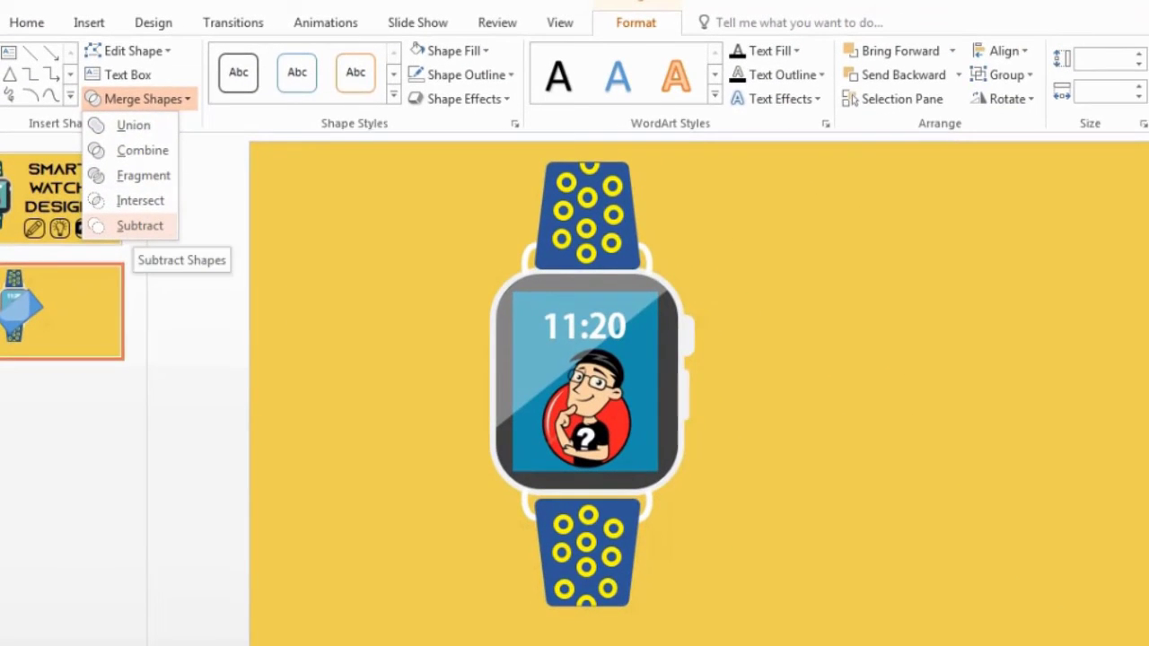
pyautogui.click(144, 233)
pyautogui.press('Escape')
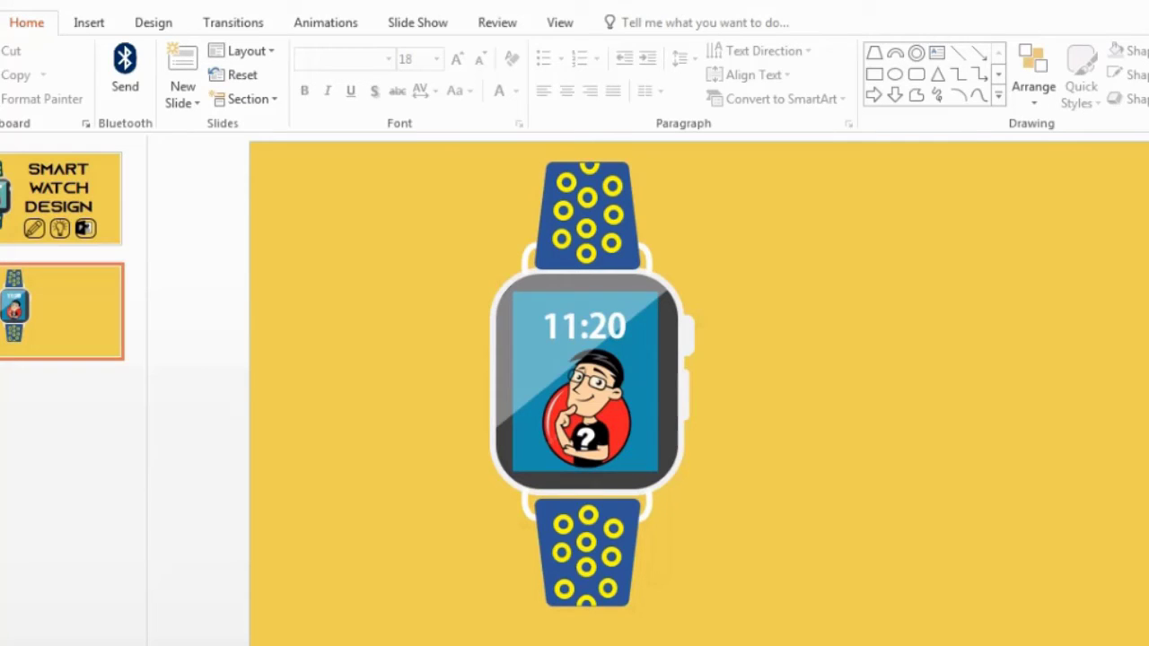
# - Group all parts of the watch and move the group down and left, centred vertically in the slide's left half
pyautogui.hotkey('ctrl', 'a')
pyautogui.hotkey('ctrl', 'g')
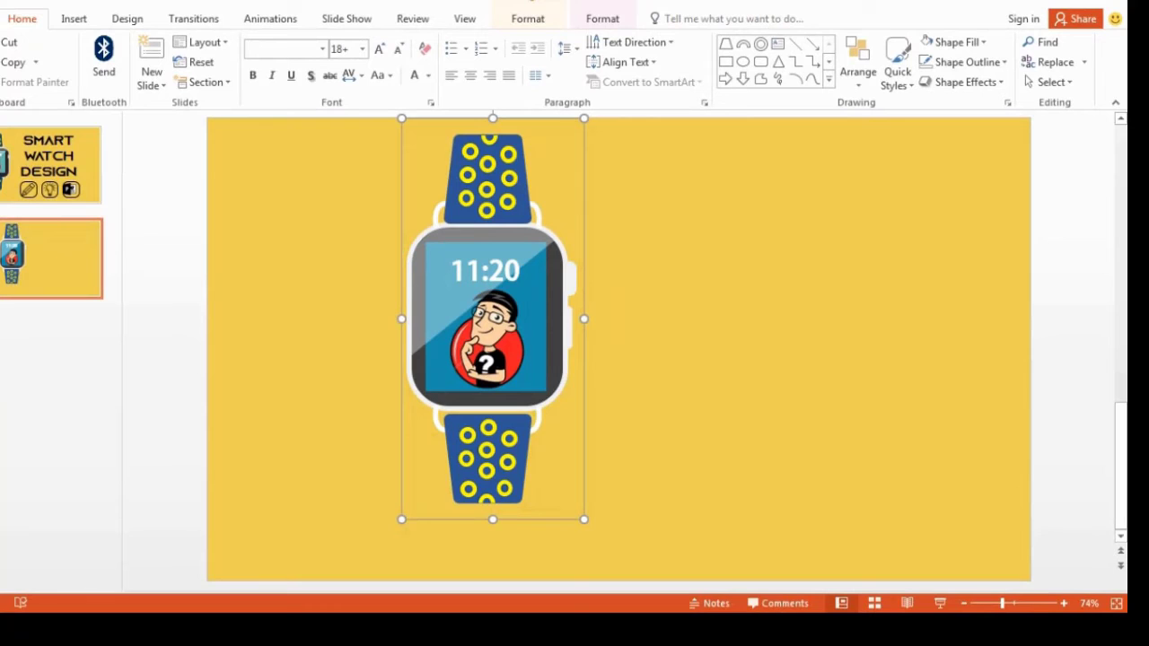
pyautogui.moveTo(487, 320); pyautogui.dragTo(408, 356)
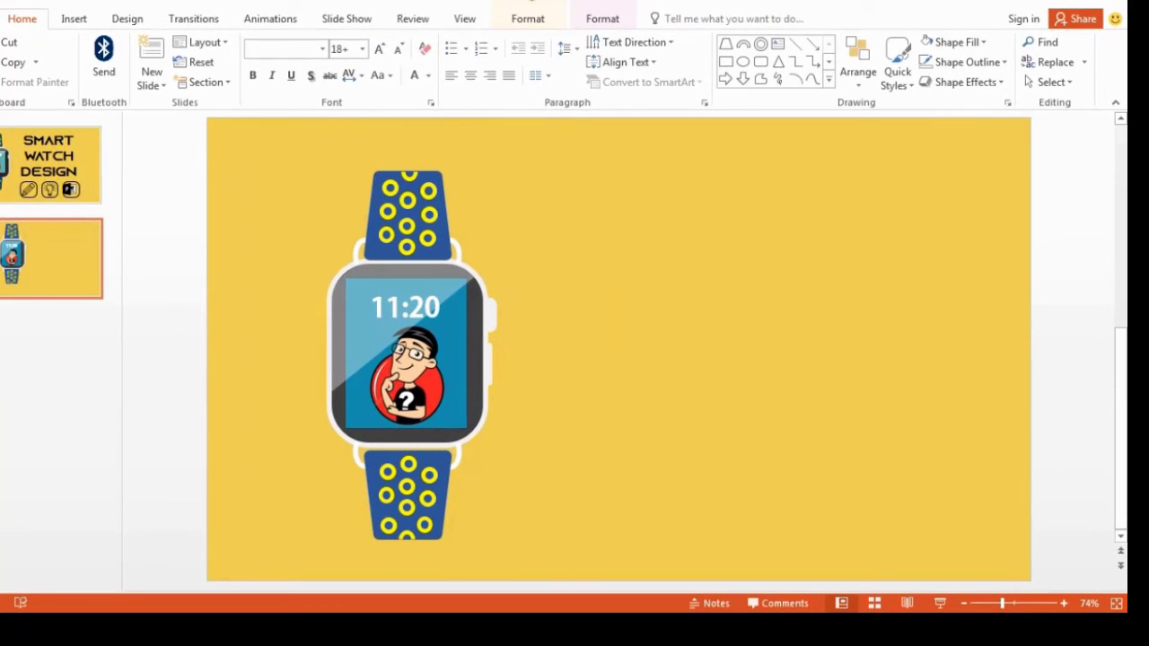